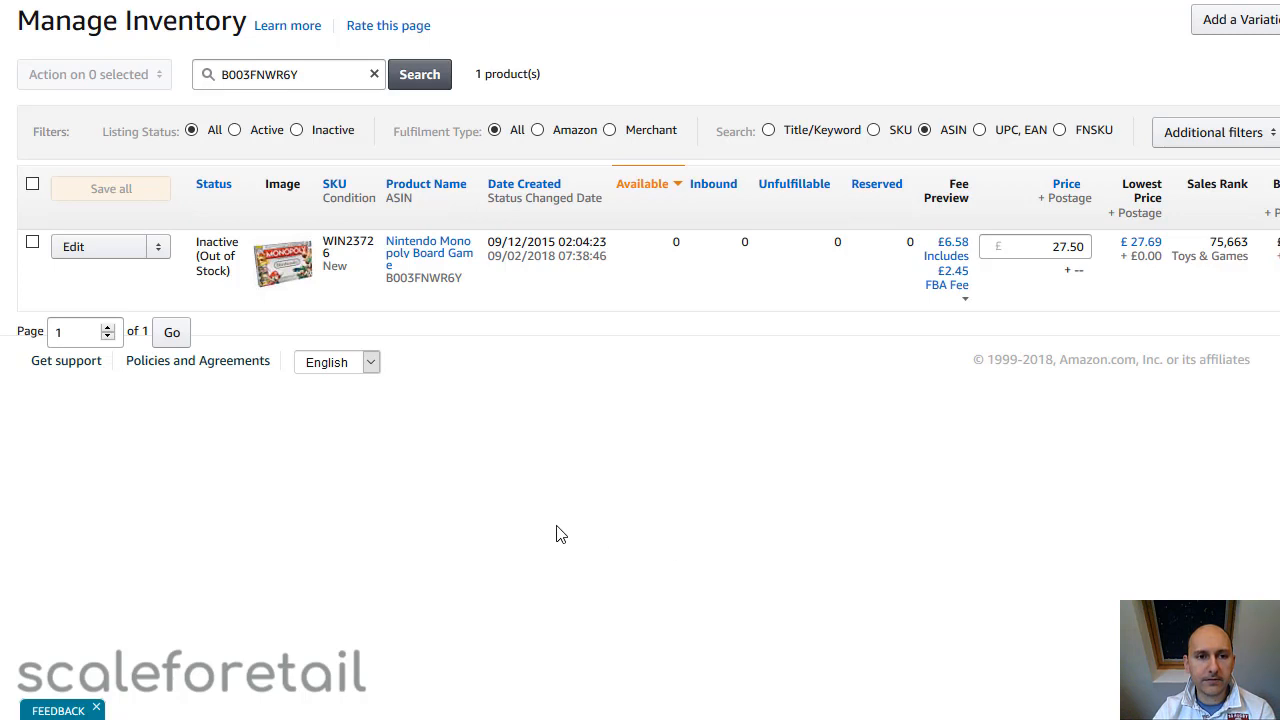
Examine the Nintendo Monopoly listing's ASIN and FNSKU, and check the column preferences for the inventory table
double_click(260, 74)
click(628, 427)
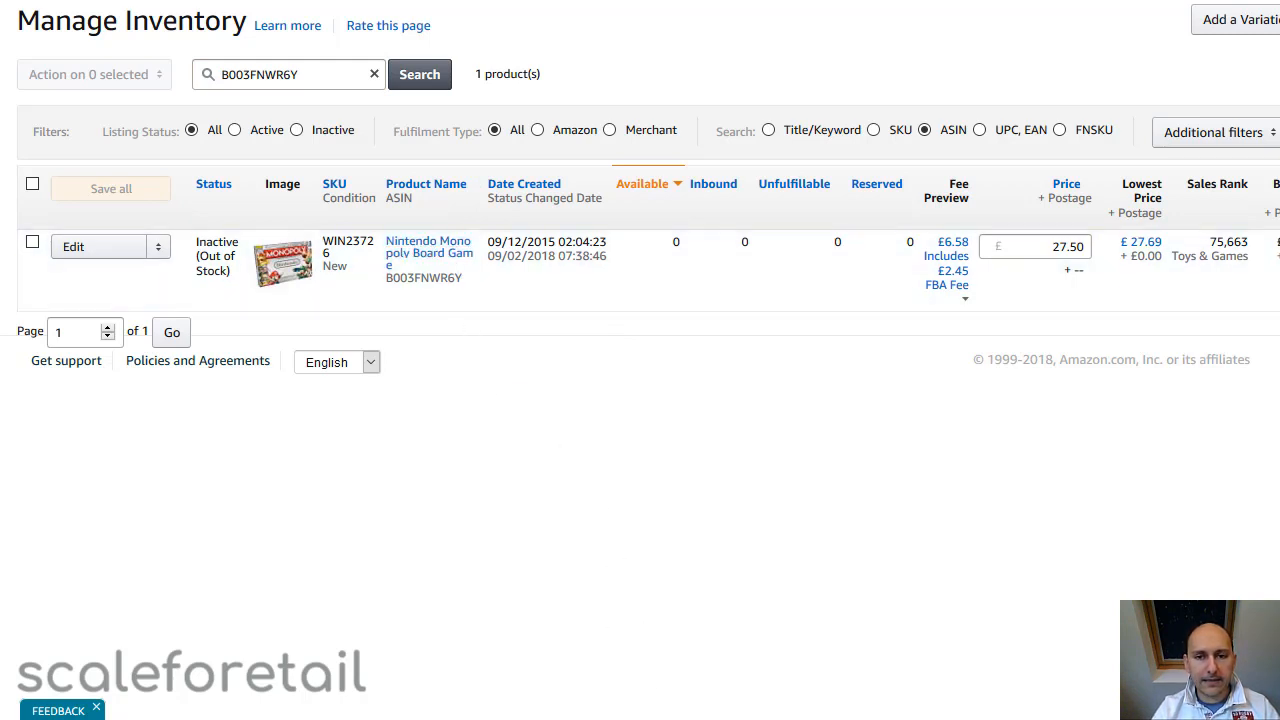
scroll(640, 190, right, 3)
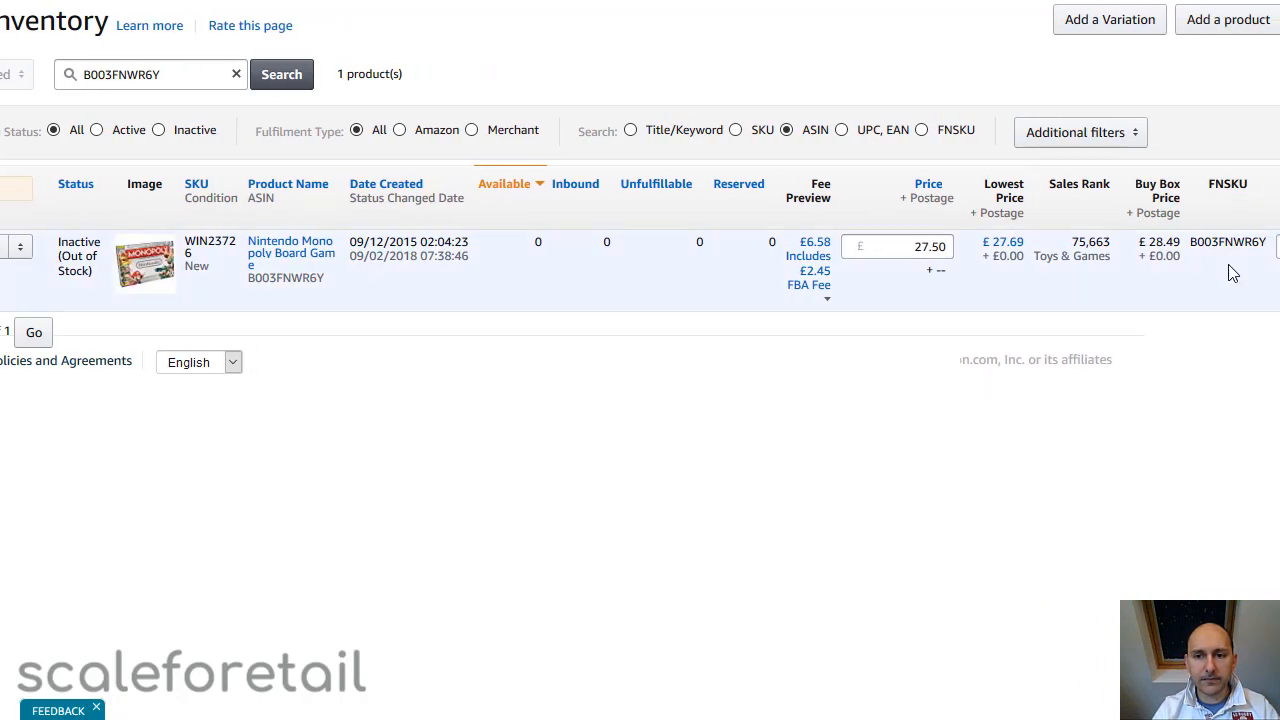
double_click(1201, 243)
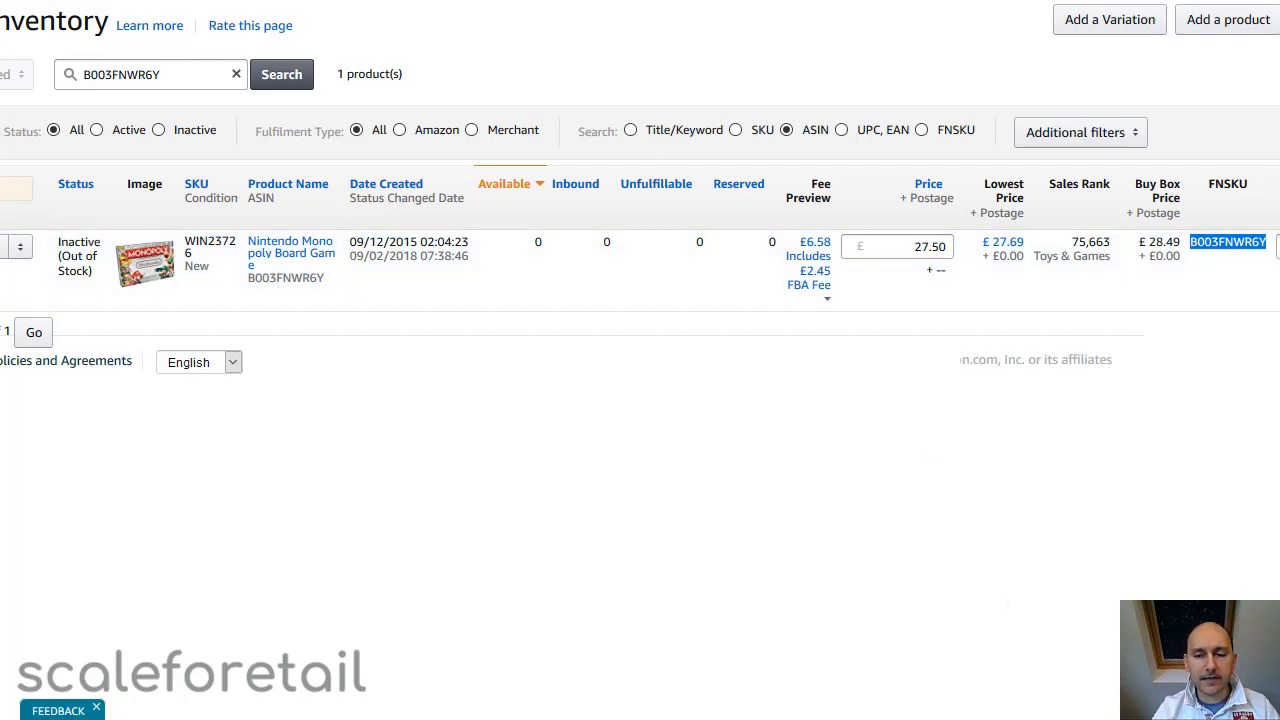
scroll(640, 360, right, 5)
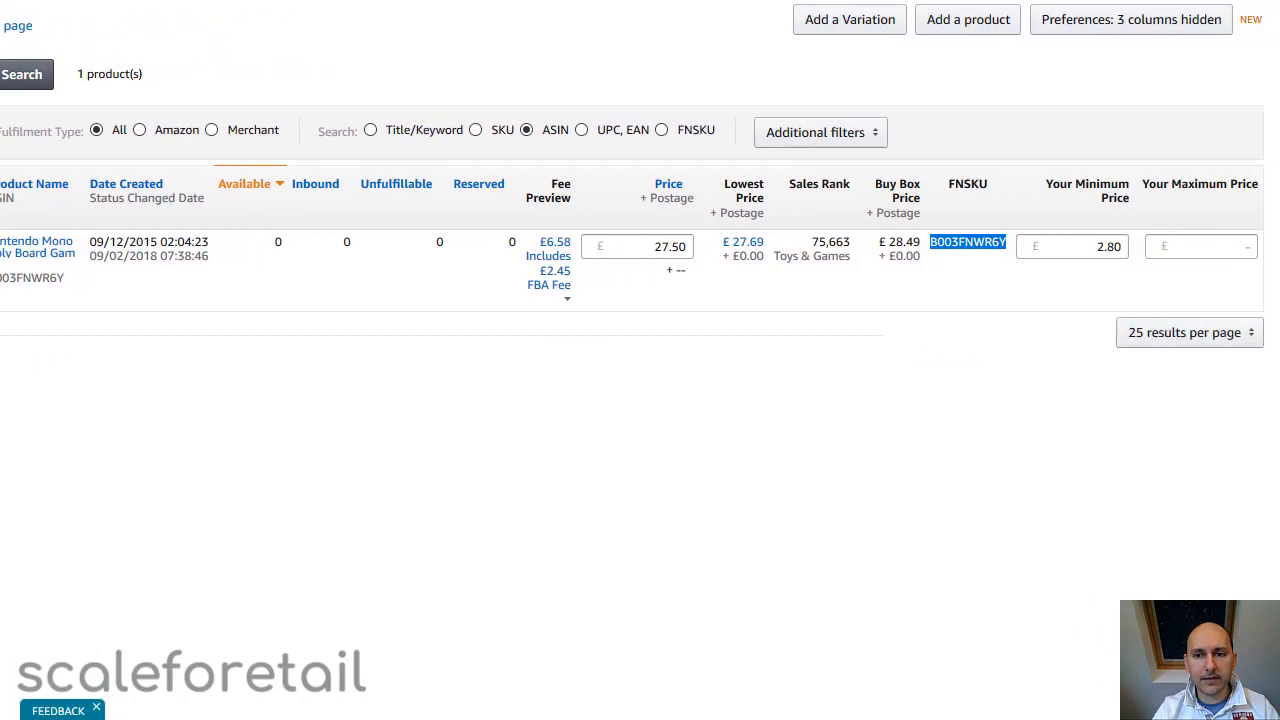
click(1198, 23)
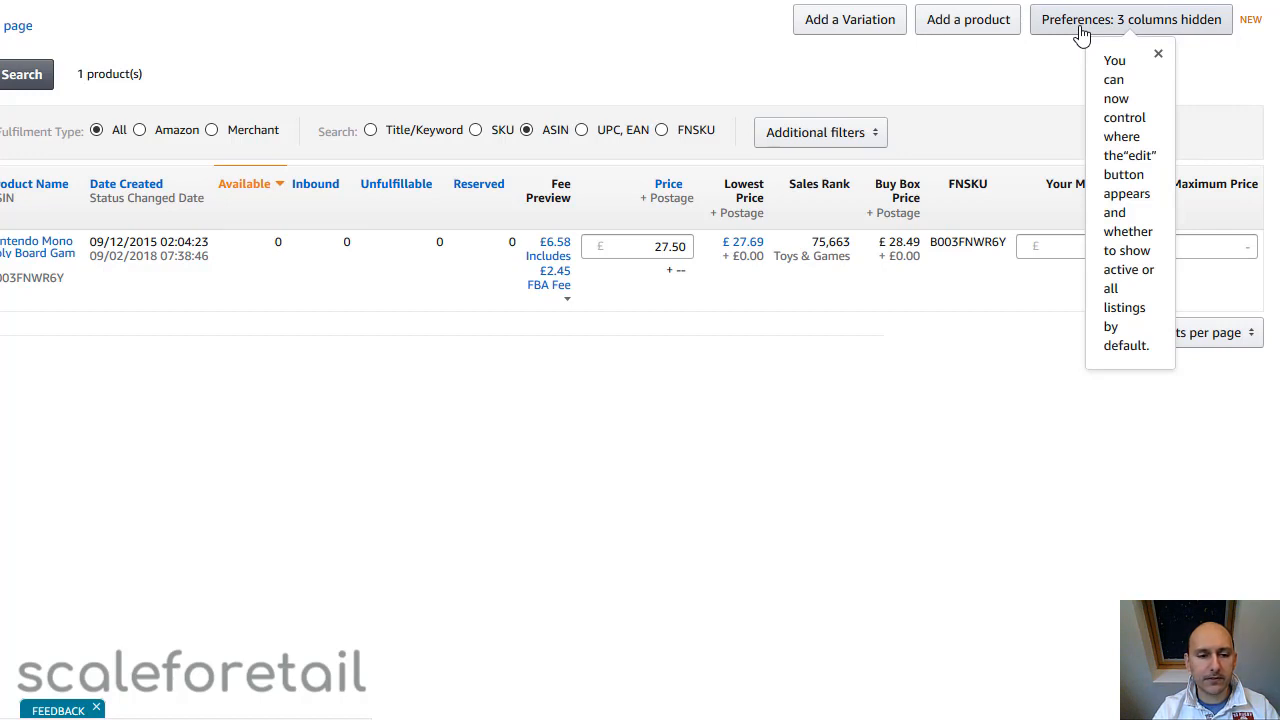
click(380, 569)
Copy the Nintendo Monopoly listing's SKU, WIN23726, from its inventory row
scroll(450, 560, left, 5)
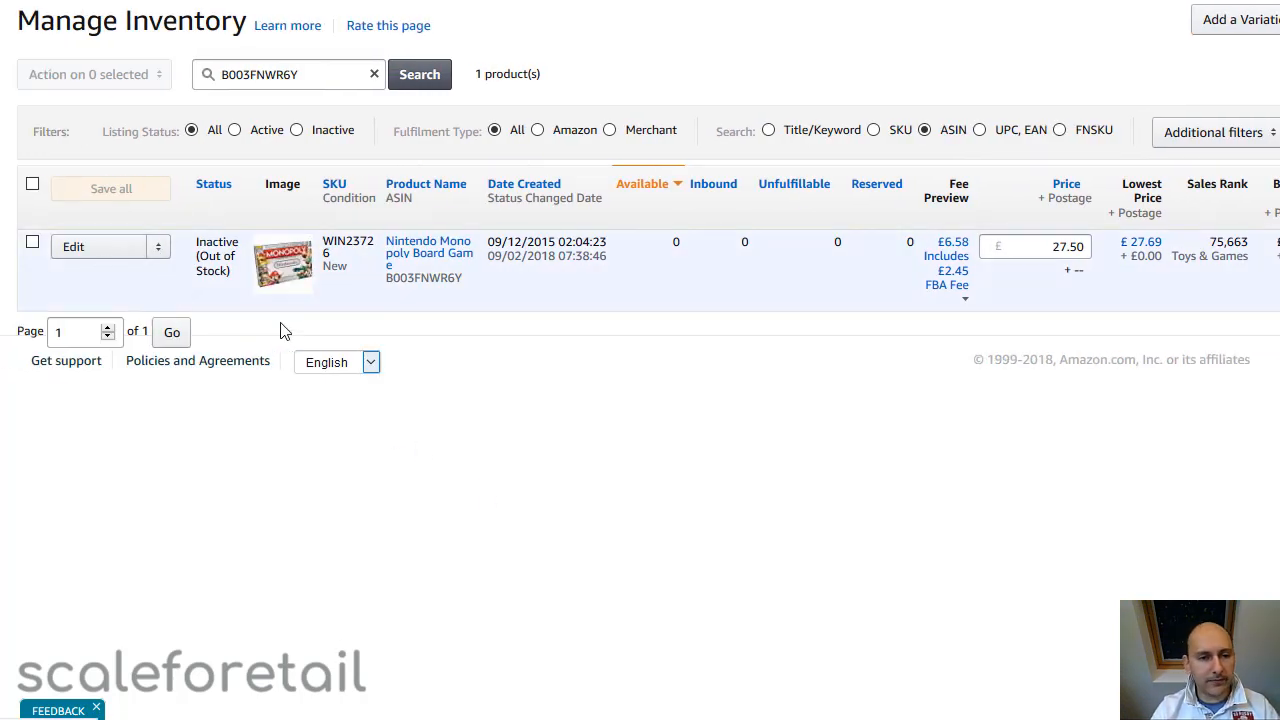
click(159, 250)
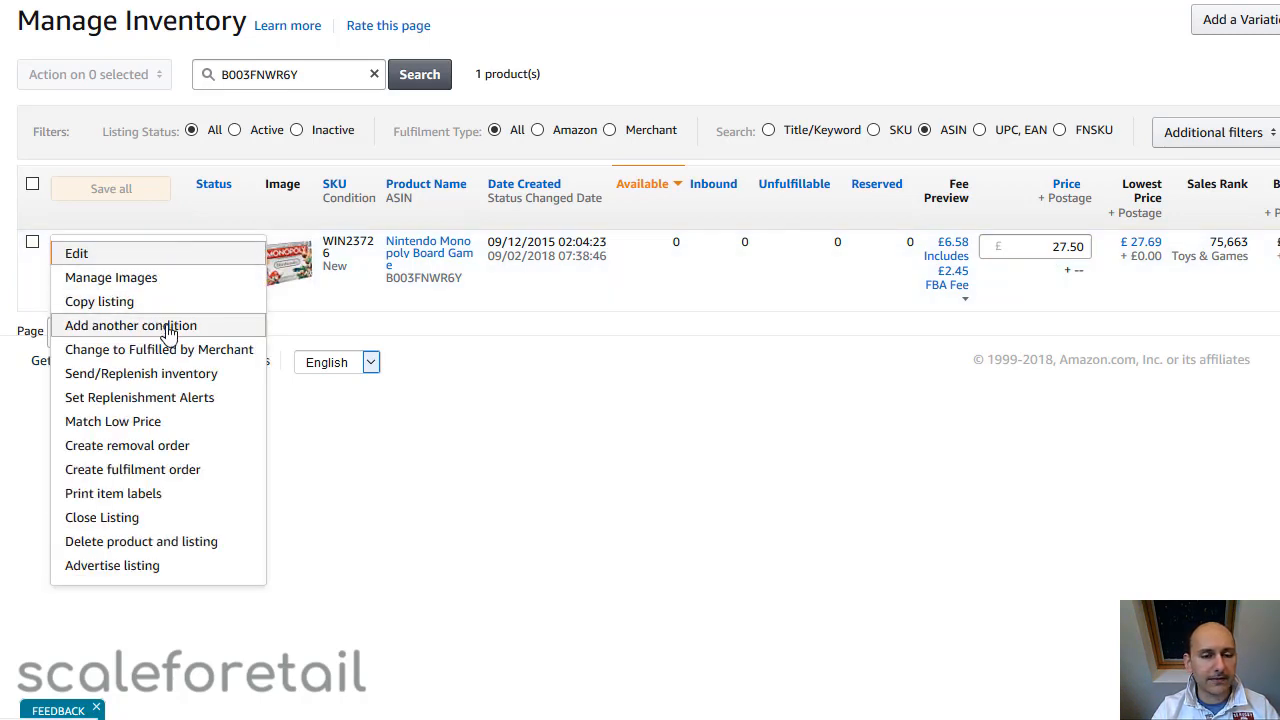
drag(331, 297, 328, 252)
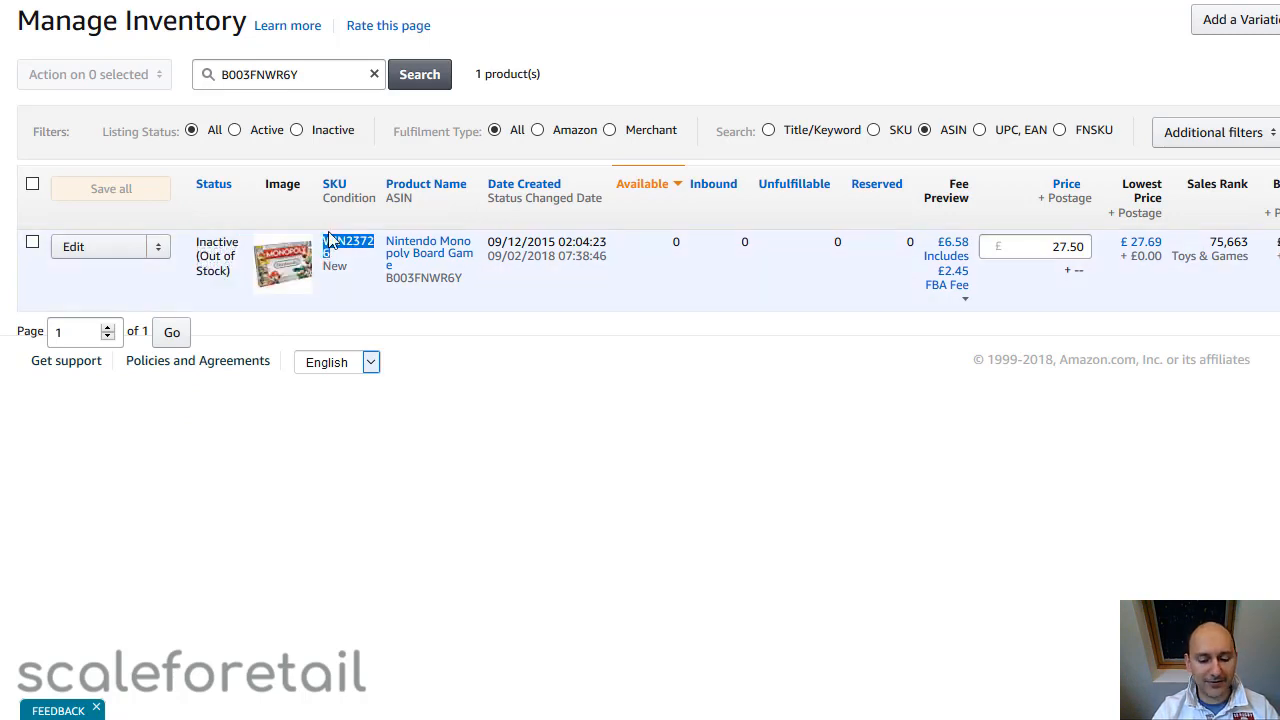
right_click(330, 240)
click(360, 246)
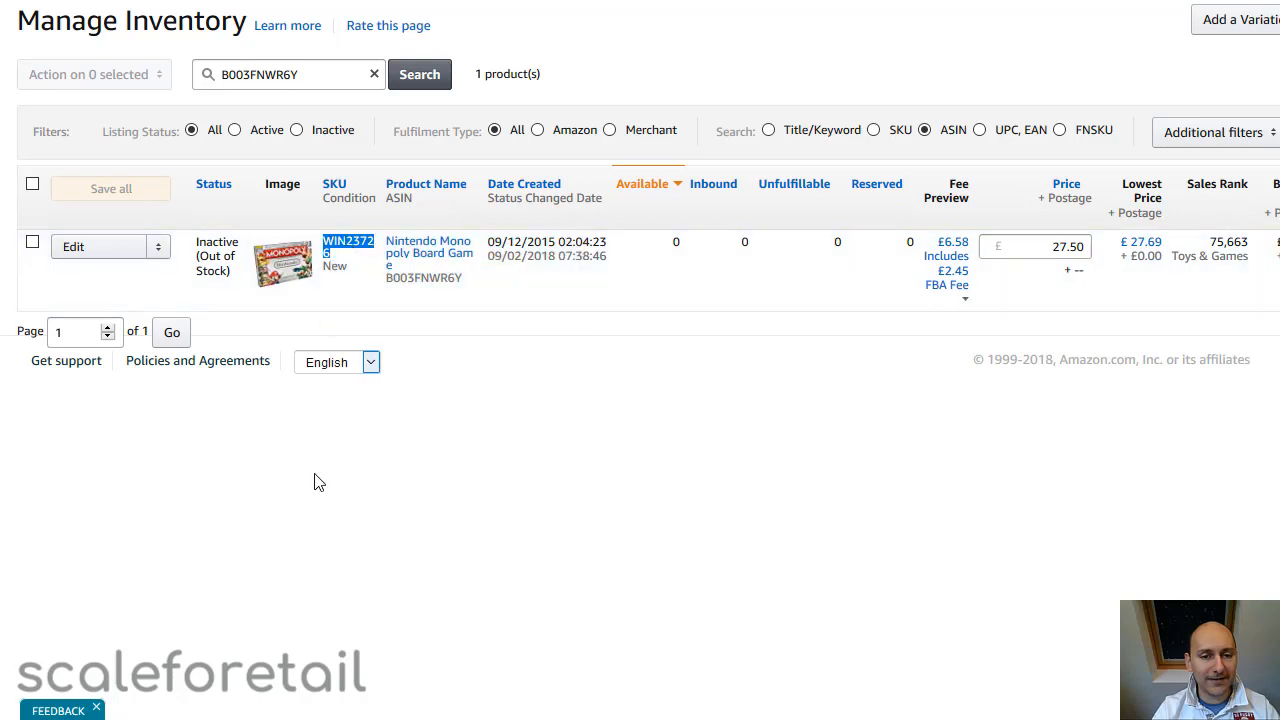
click(314, 486)
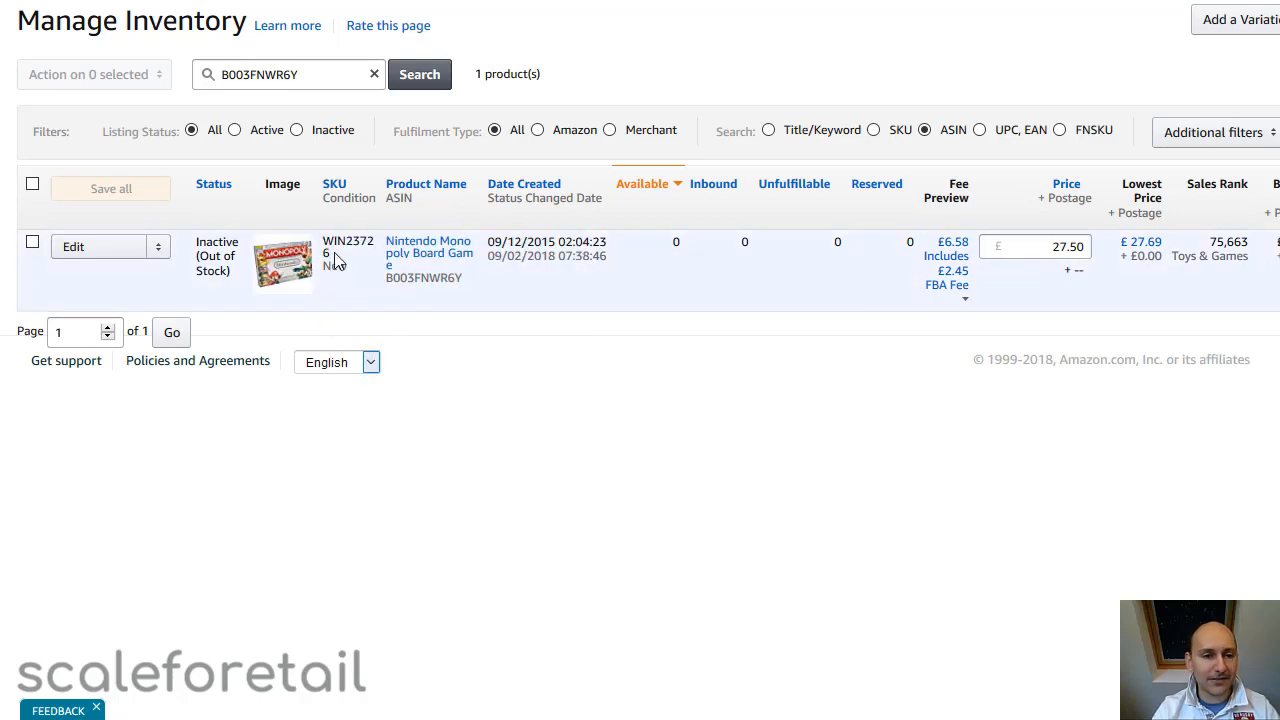
Start adding another condition to the Nintendo Monopoly listing and enter WIN23726-B as the seller SKU
click(159, 250)
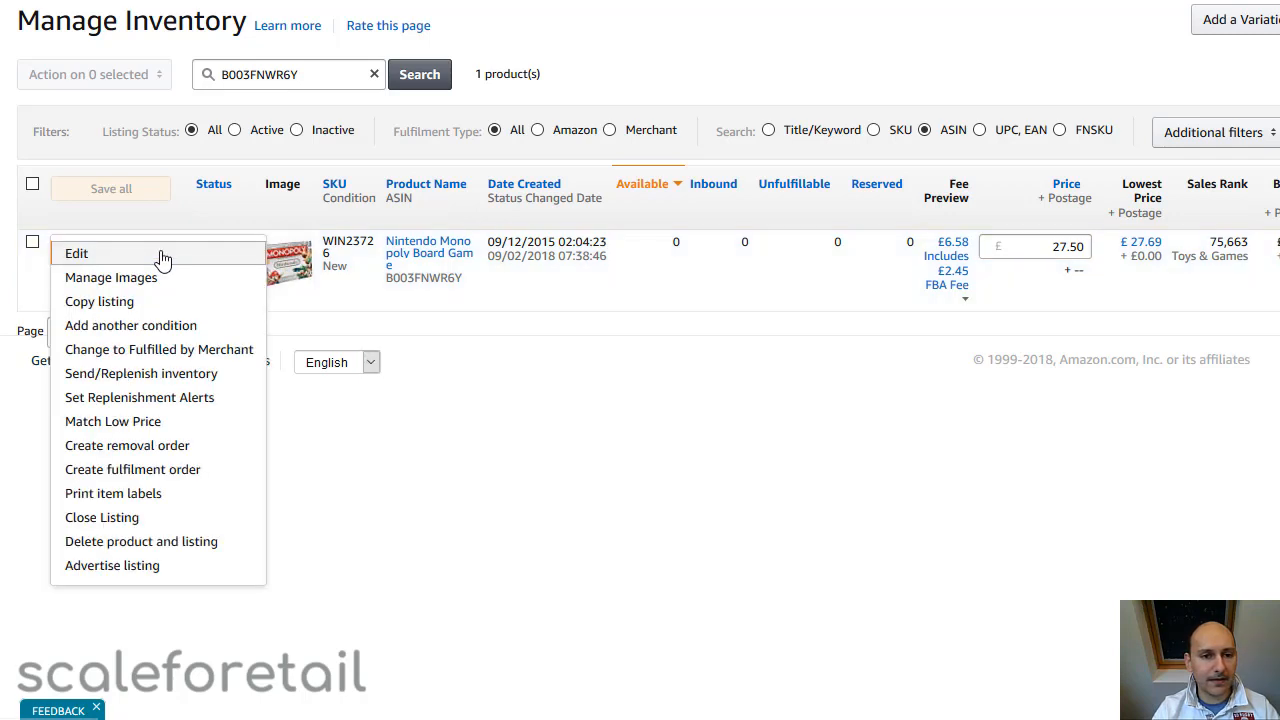
click(145, 330)
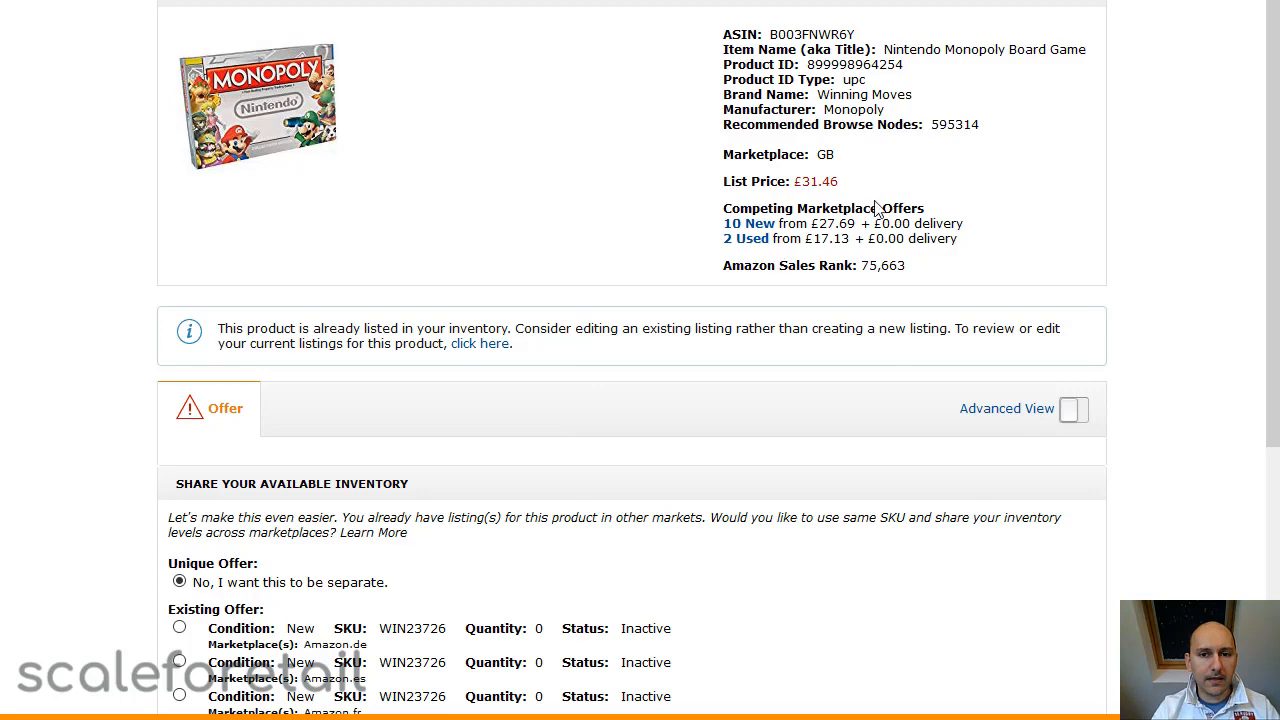
scroll(880, 205, down, 4)
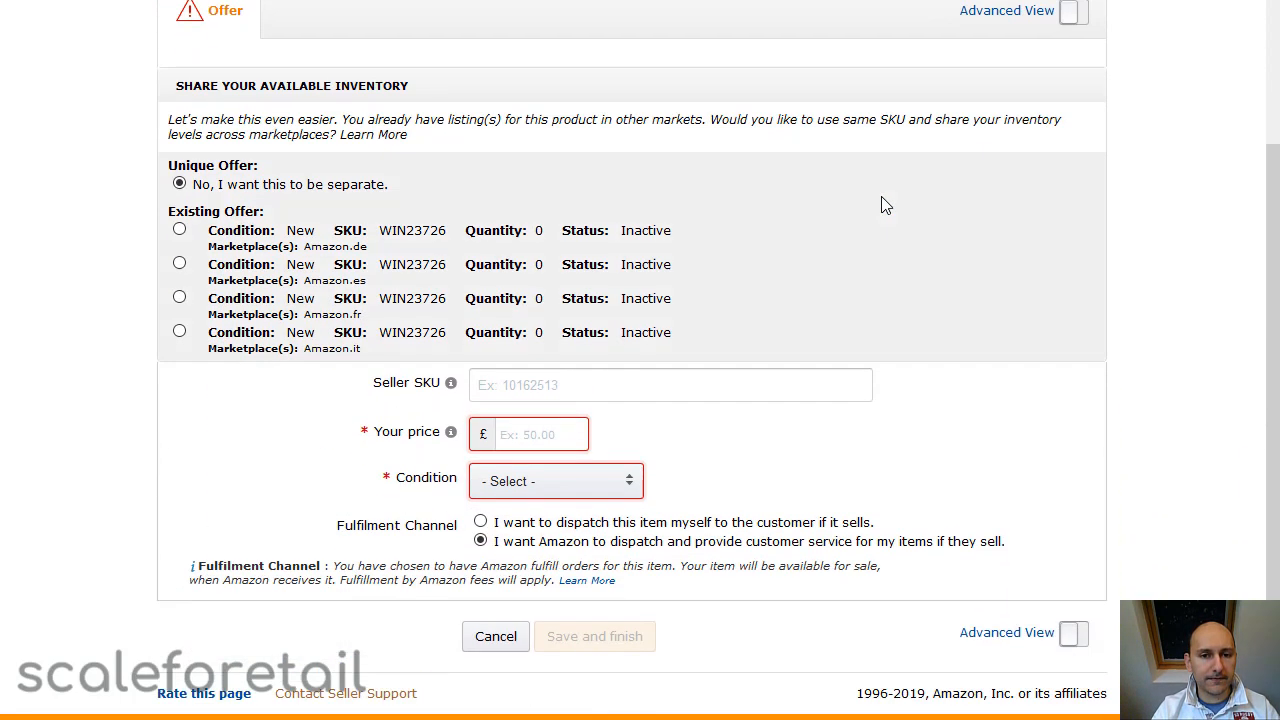
click(614, 388)
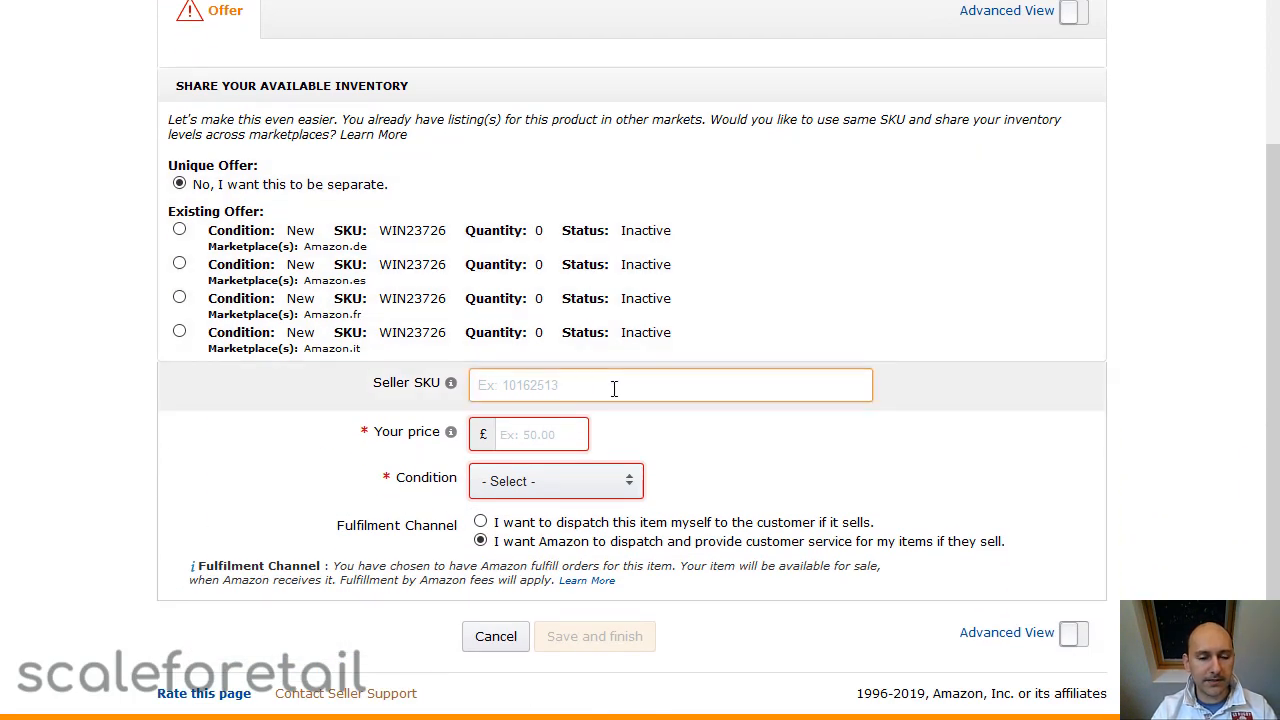
key(ctrl+v)
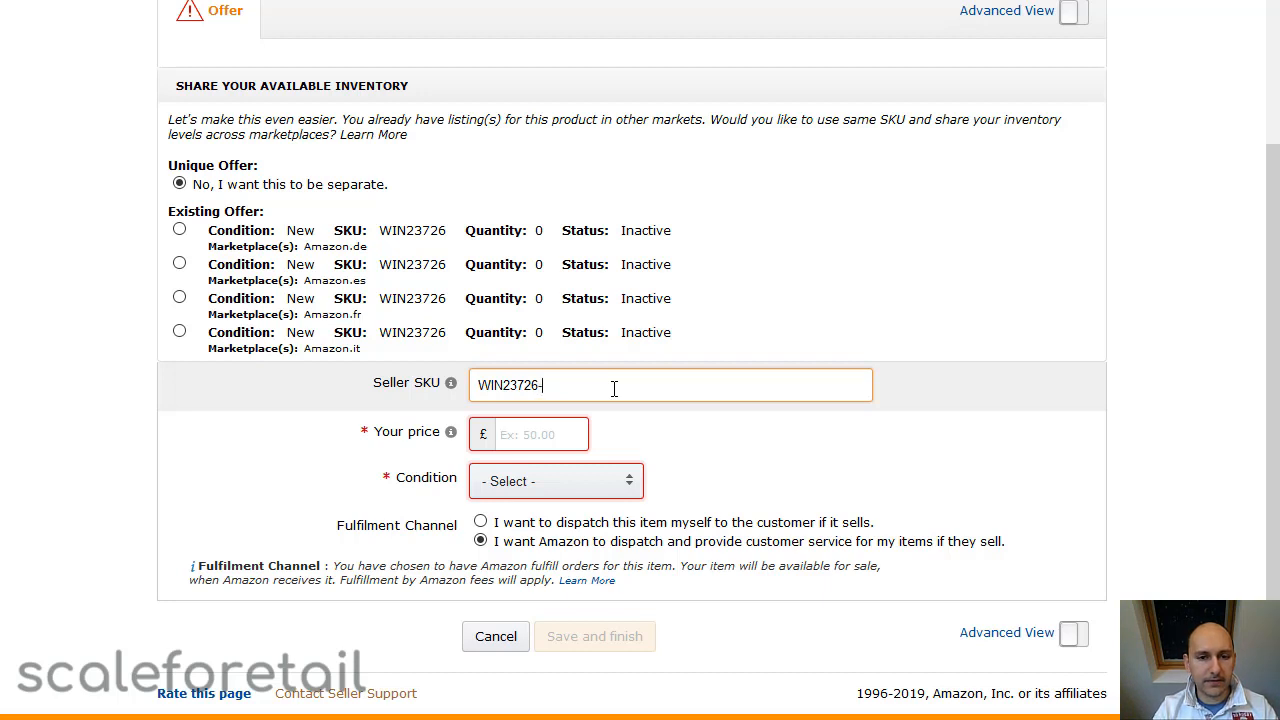
text(-)
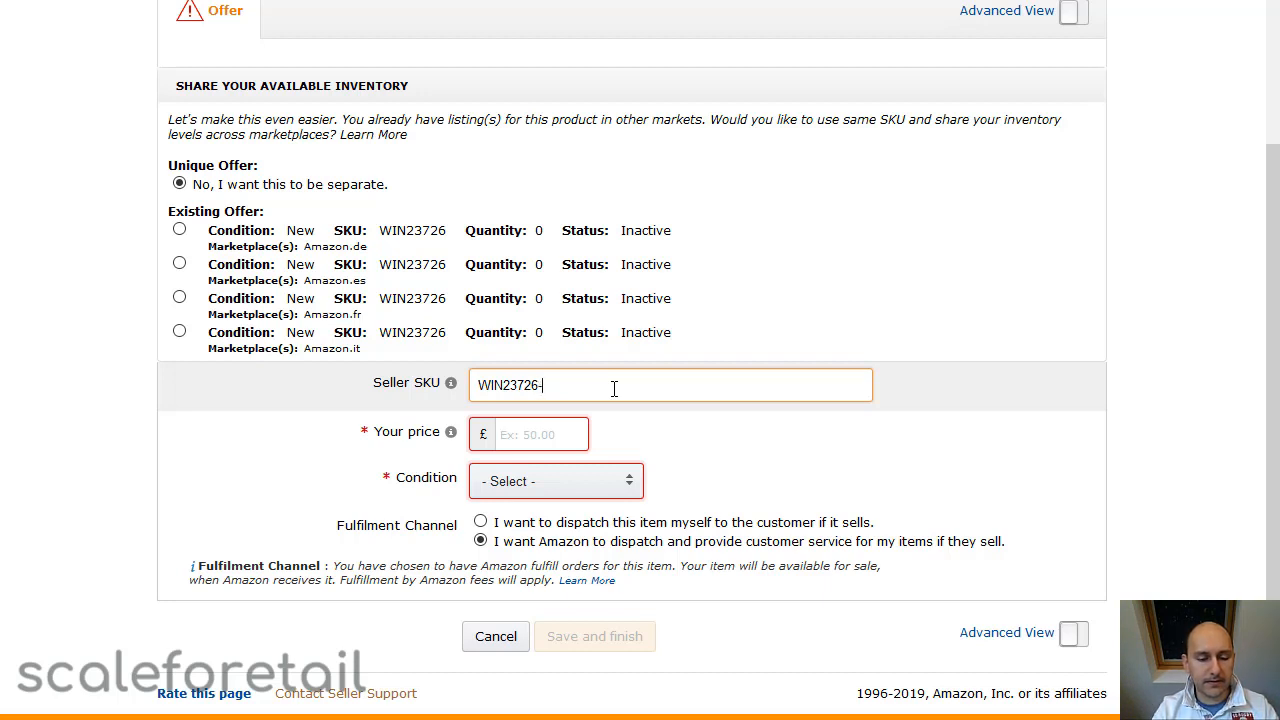
text(B)
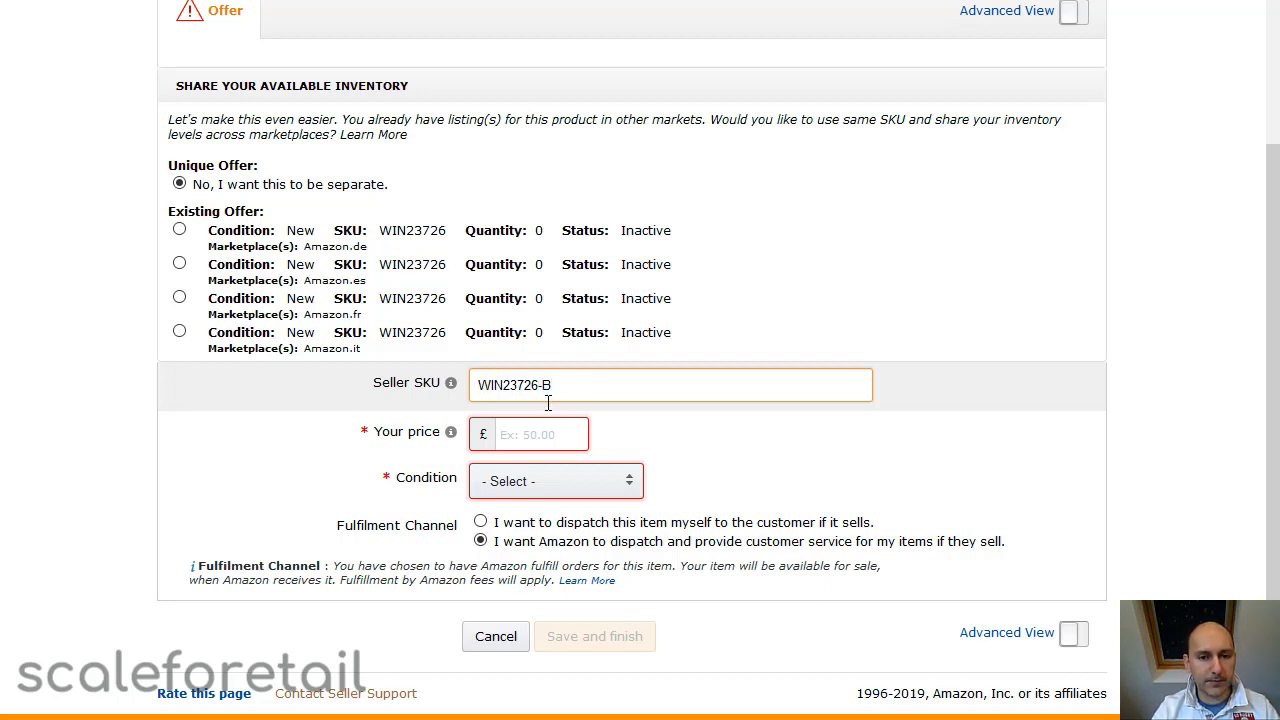
Price the new offer at £27.99 in New condition and save it
click(541, 443)
text(27.)
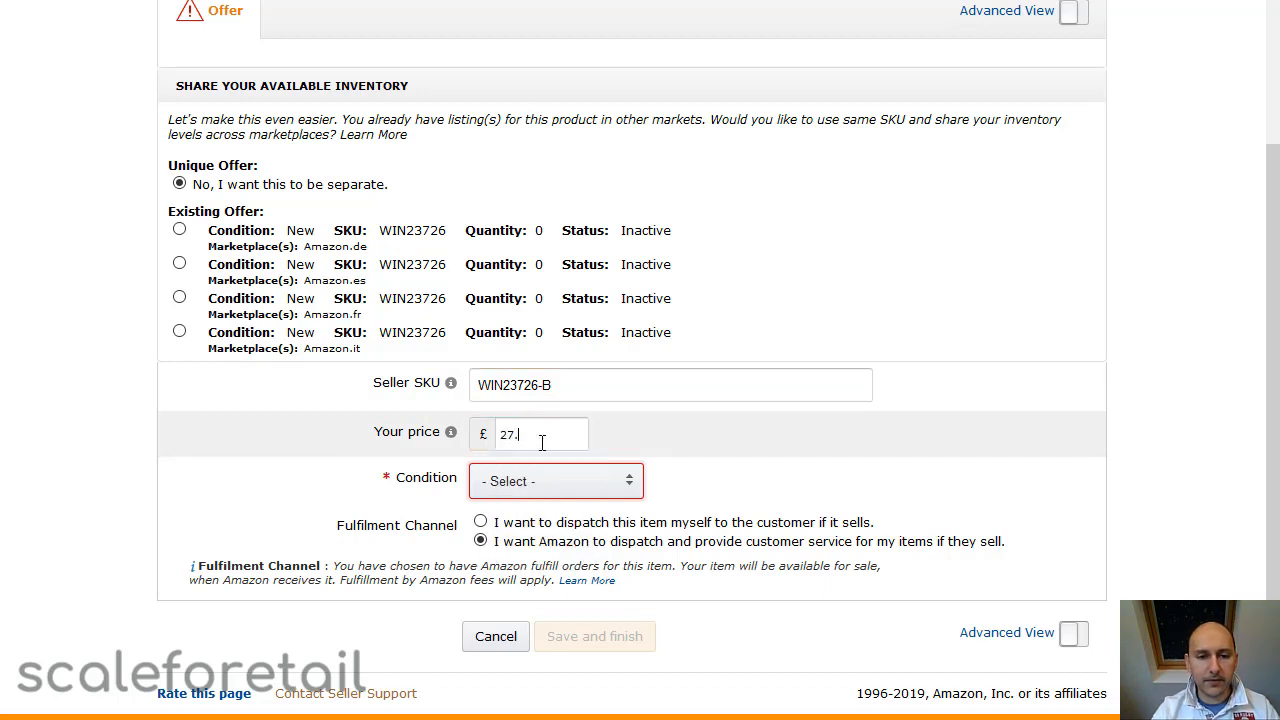
text(99)
click(549, 484)
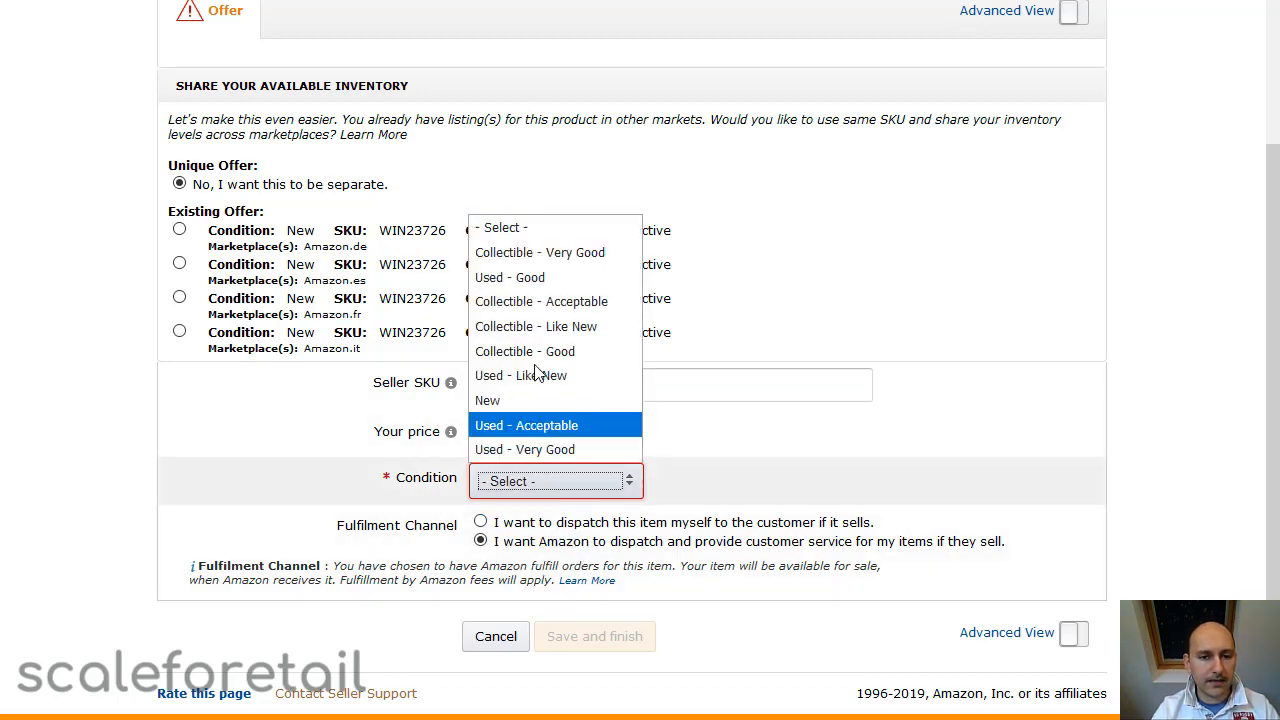
click(512, 400)
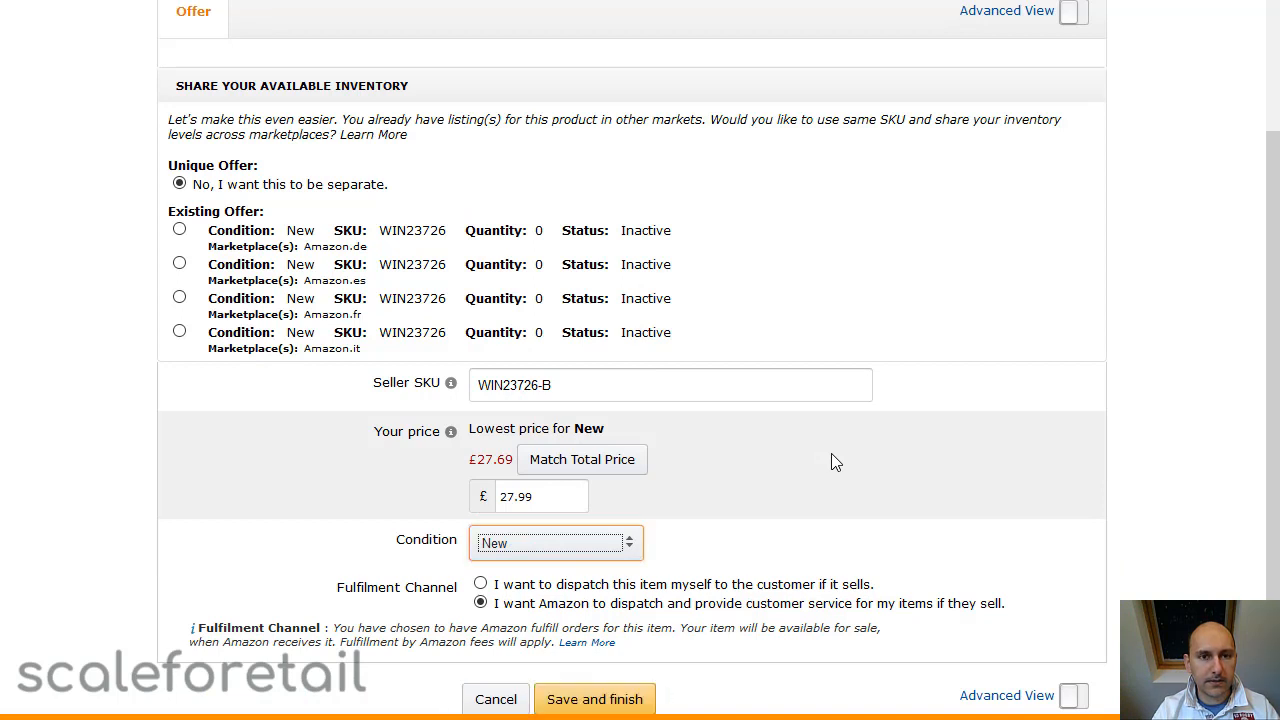
scroll(834, 462, down, 1)
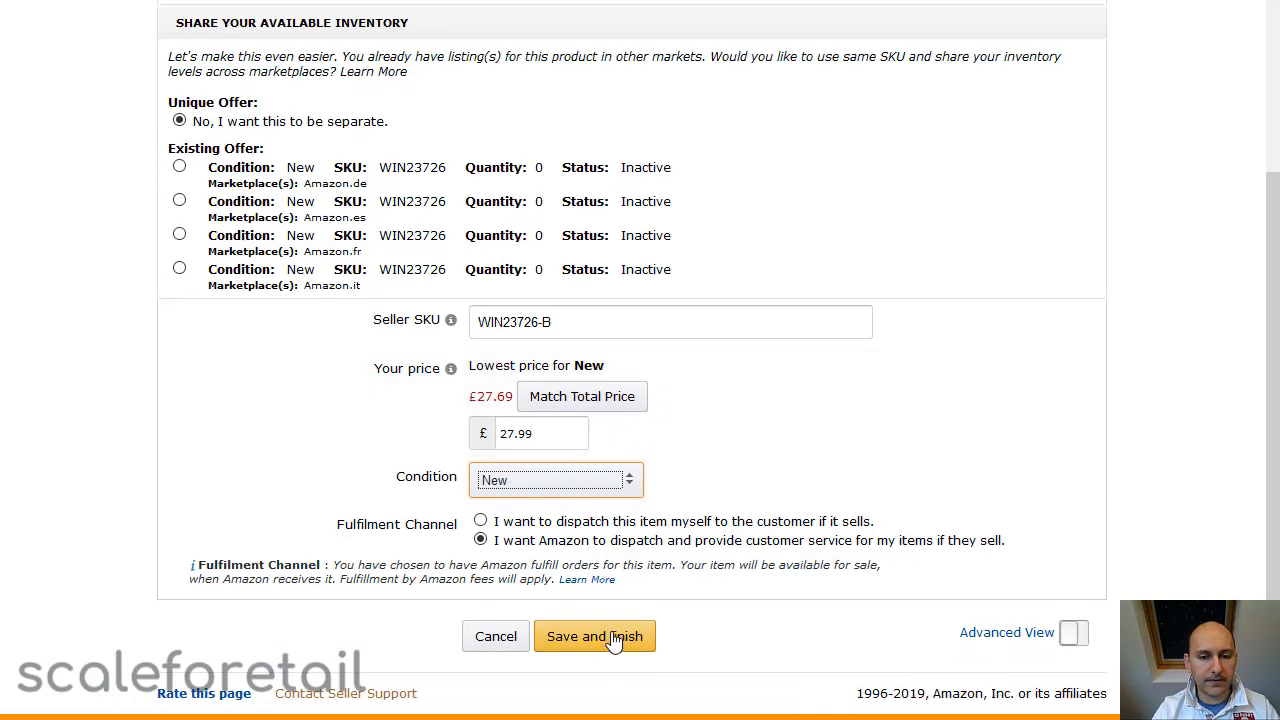
click(615, 641)
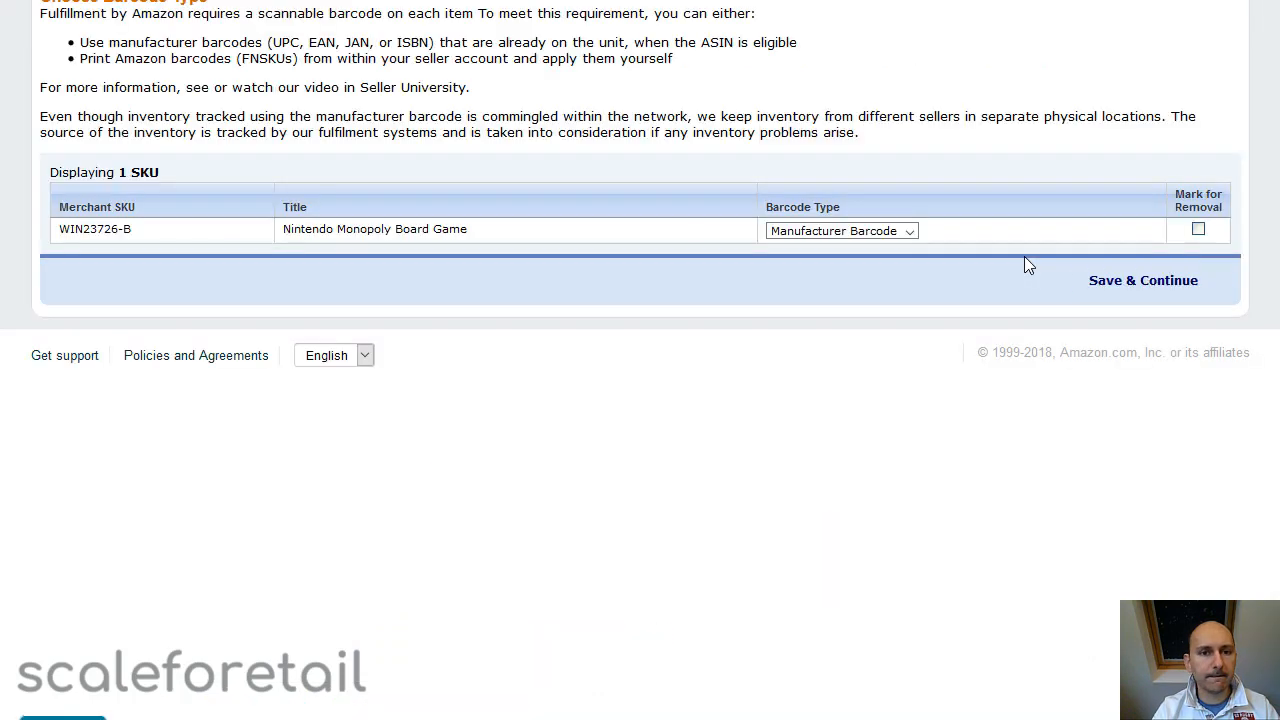
Choose Amazon barcode as the barcode type for SKU WIN23726-B and save the choice
double_click(103, 237)
click(331, 245)
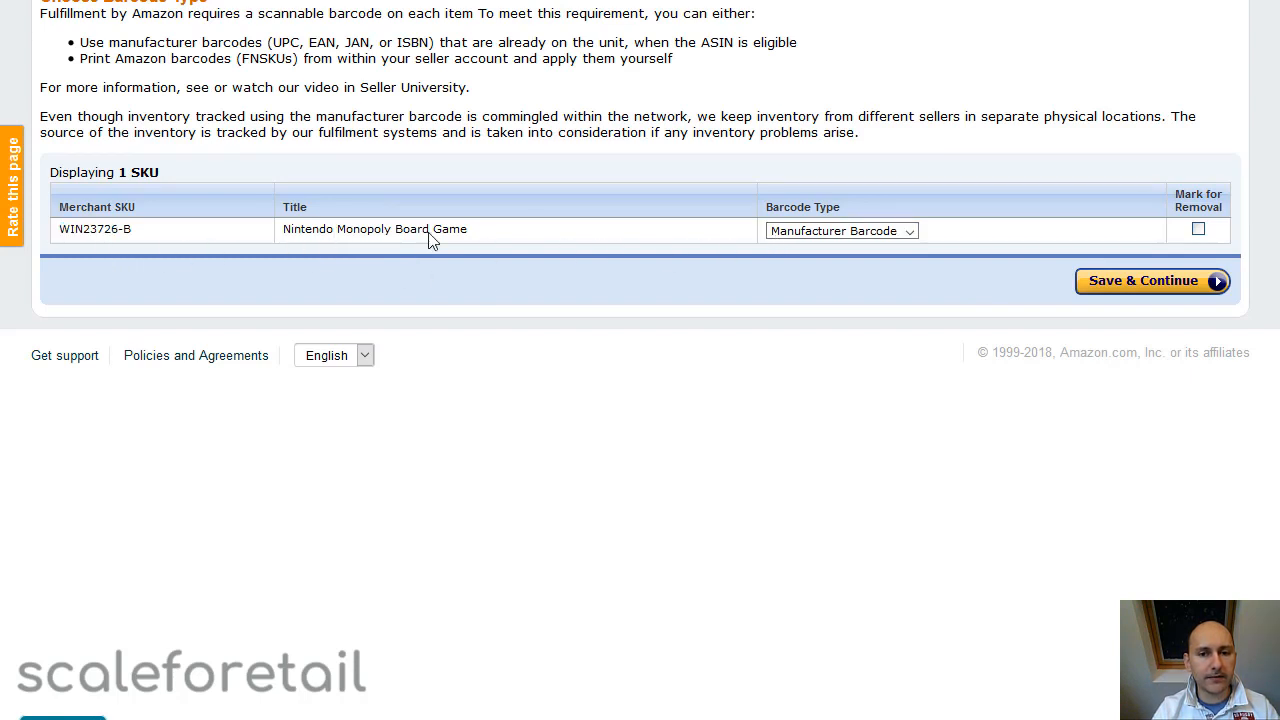
click(860, 237)
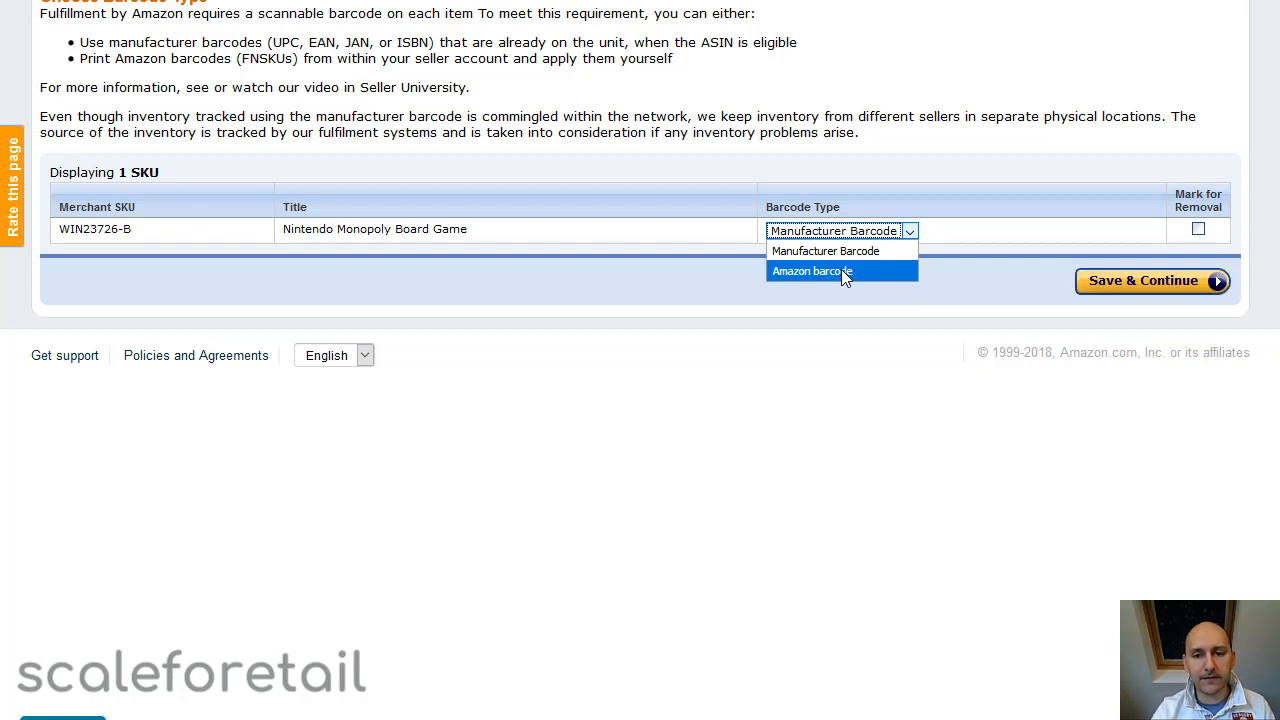
click(845, 272)
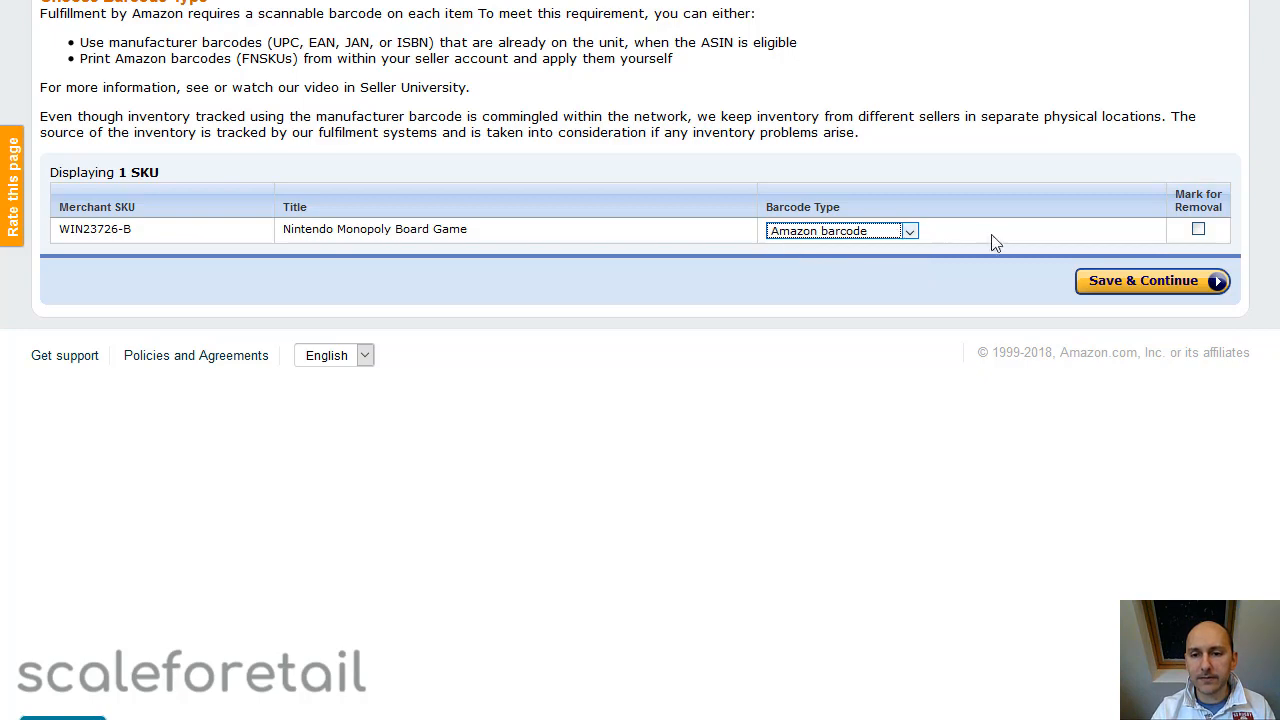
click(1130, 281)
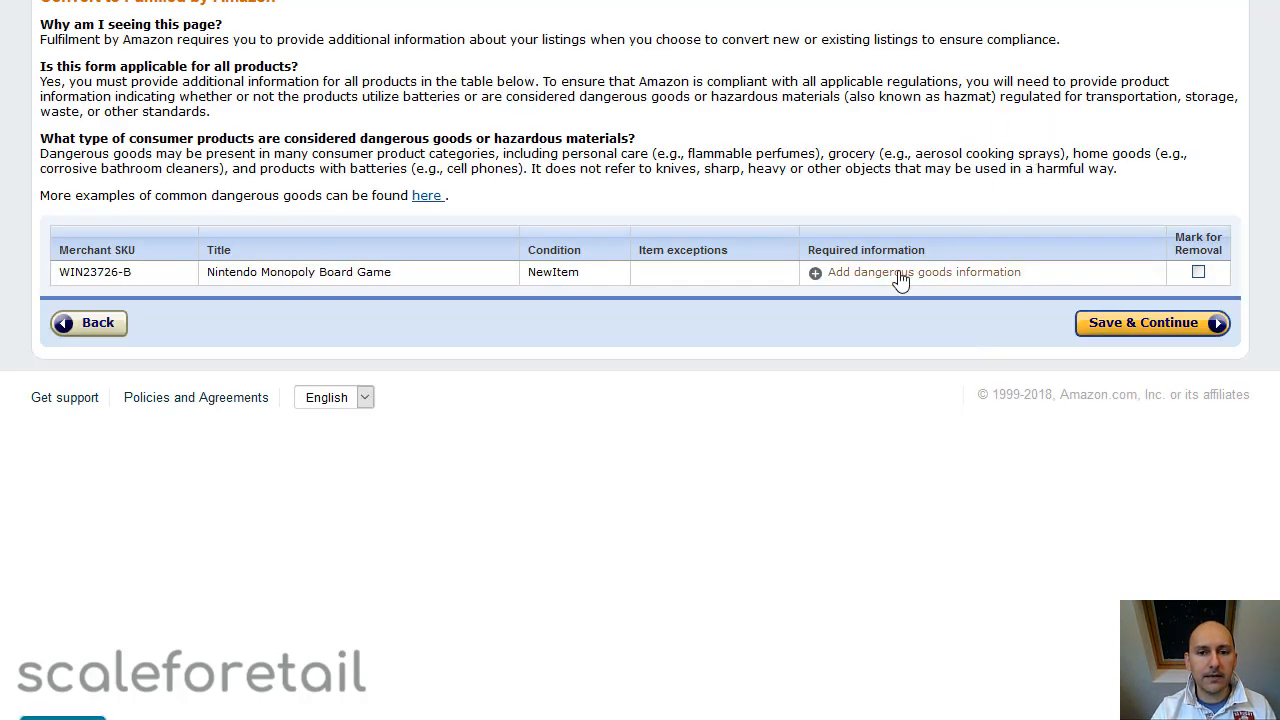
Submit the dangerous goods information with No for batteries and No for product regulation, and continue the Fulfilled by Amazon conversion
click(900, 280)
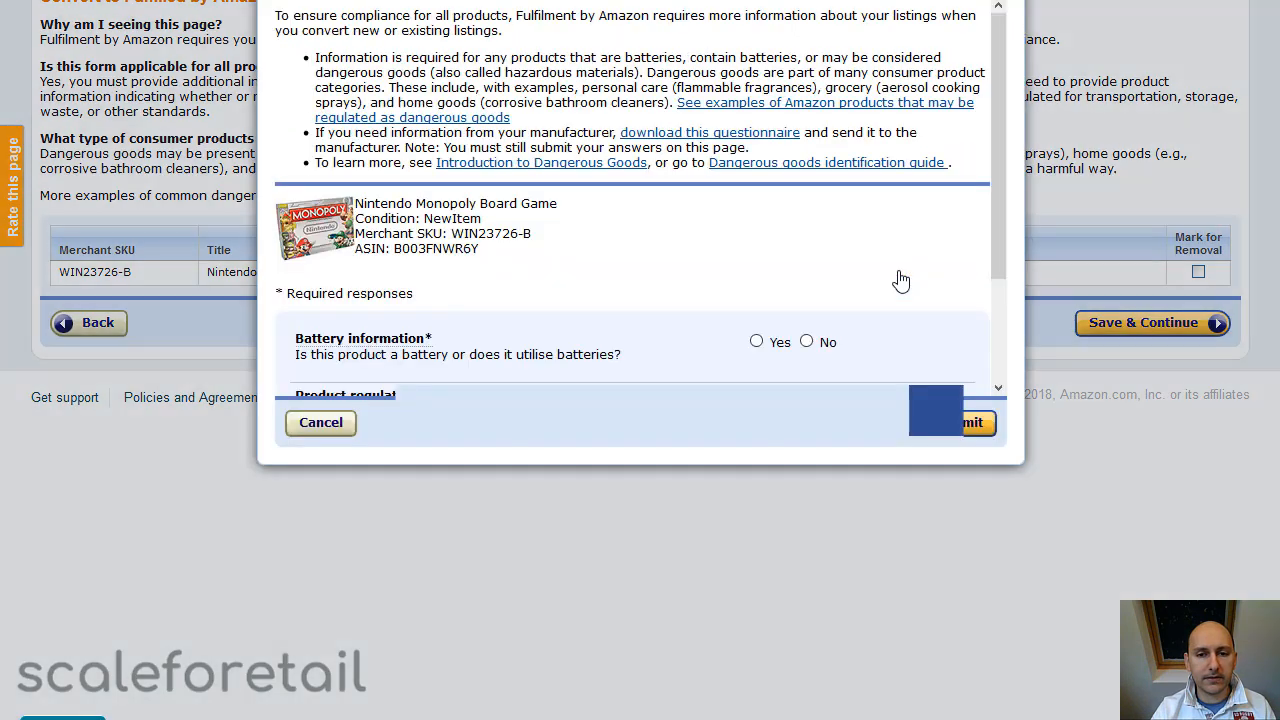
click(806, 341)
click(808, 397)
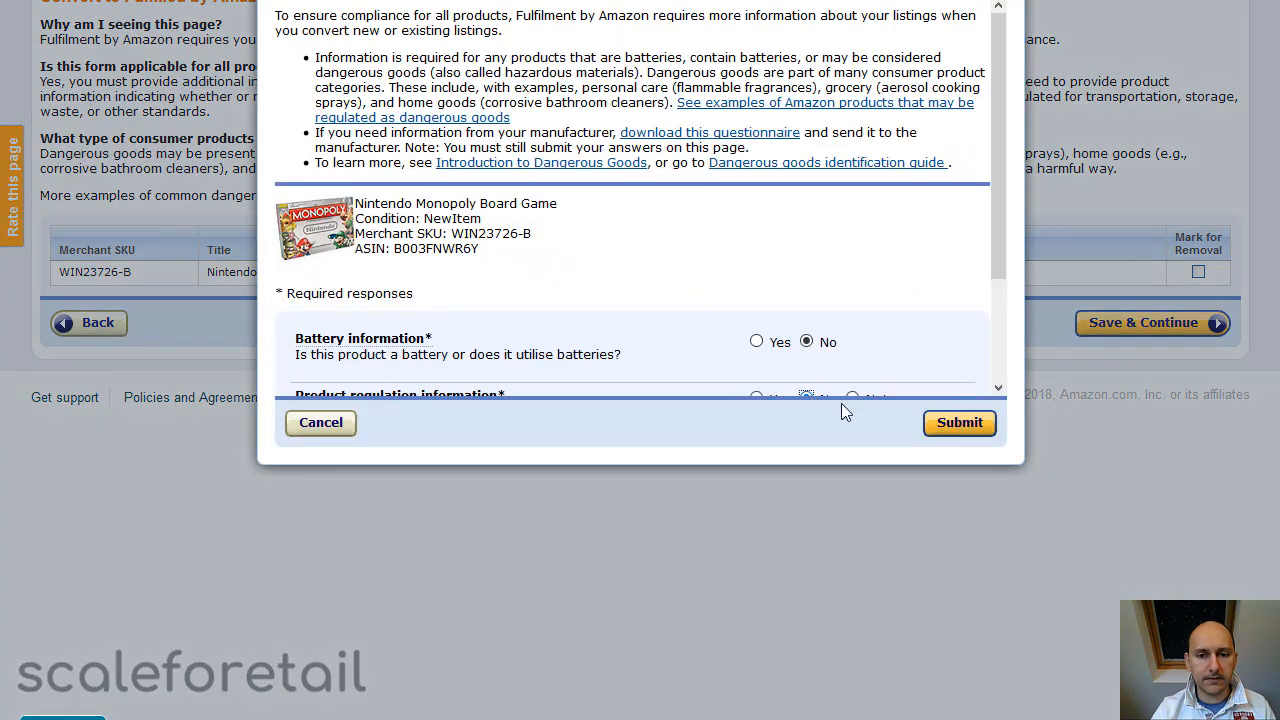
click(959, 422)
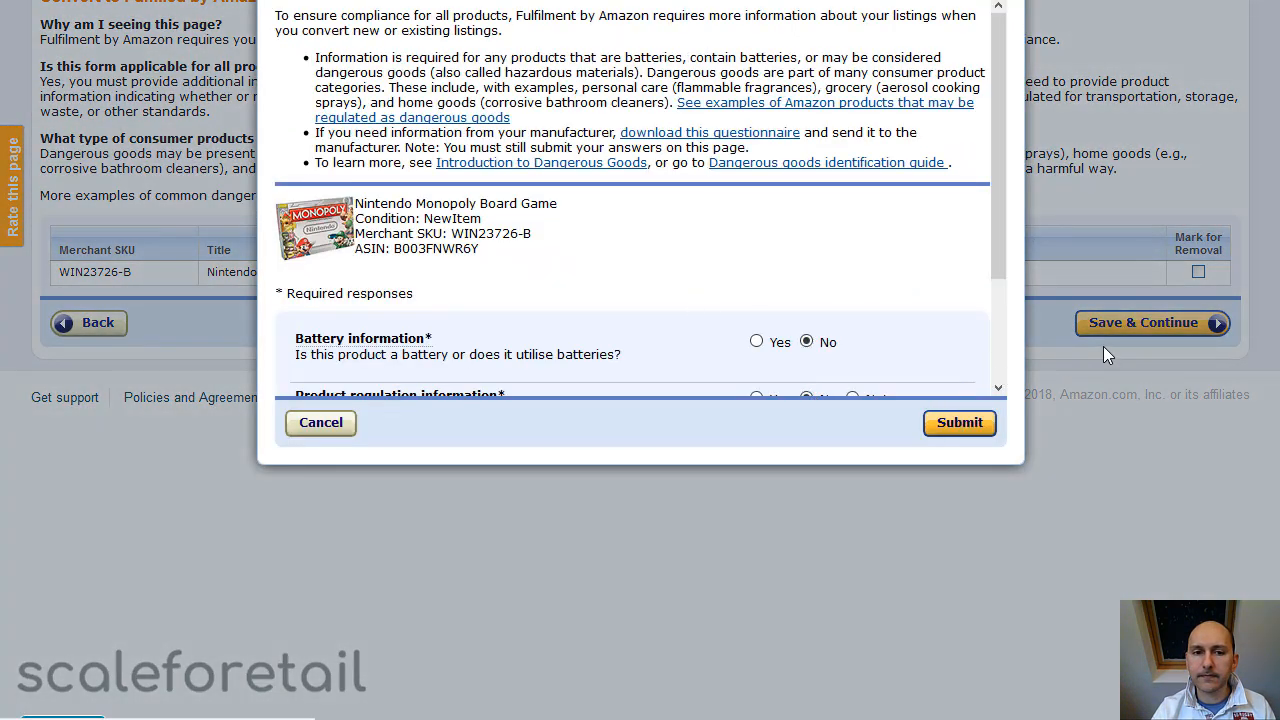
click(1110, 334)
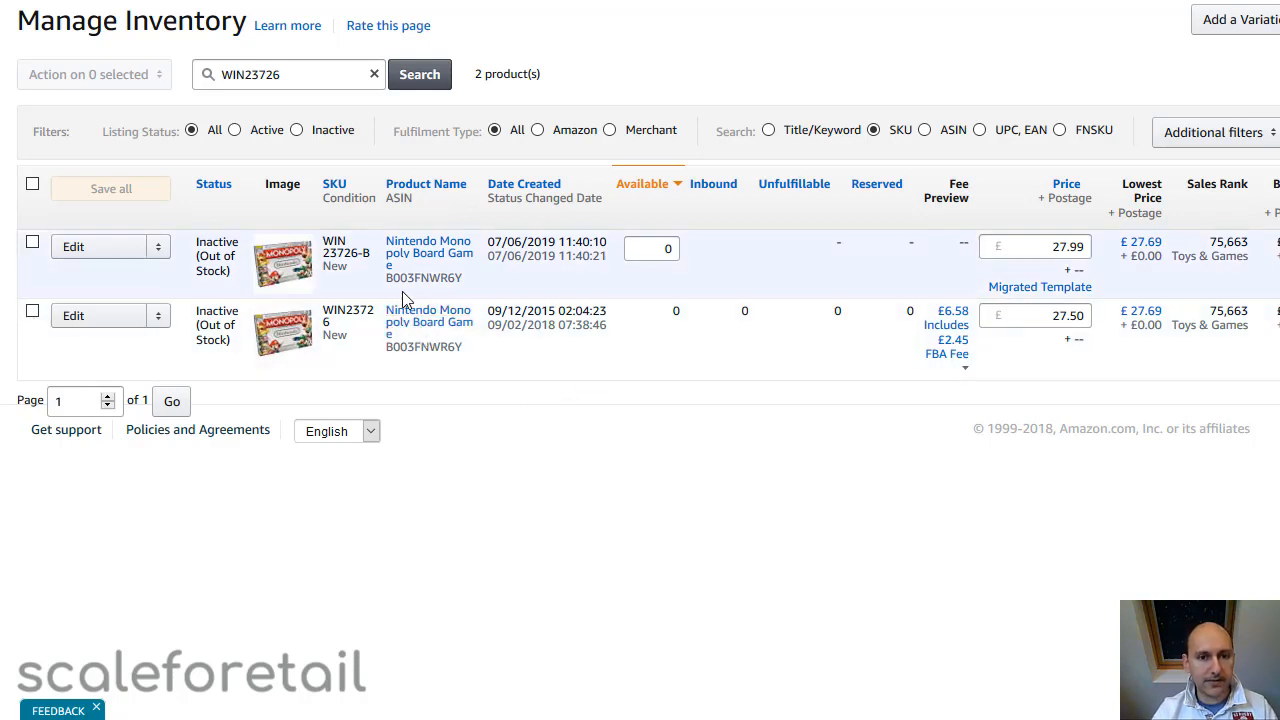
Compare the SKUs and FNSKU values of the two Nintendo Monopoly listings in the inventory
drag(323, 254, 370, 255)
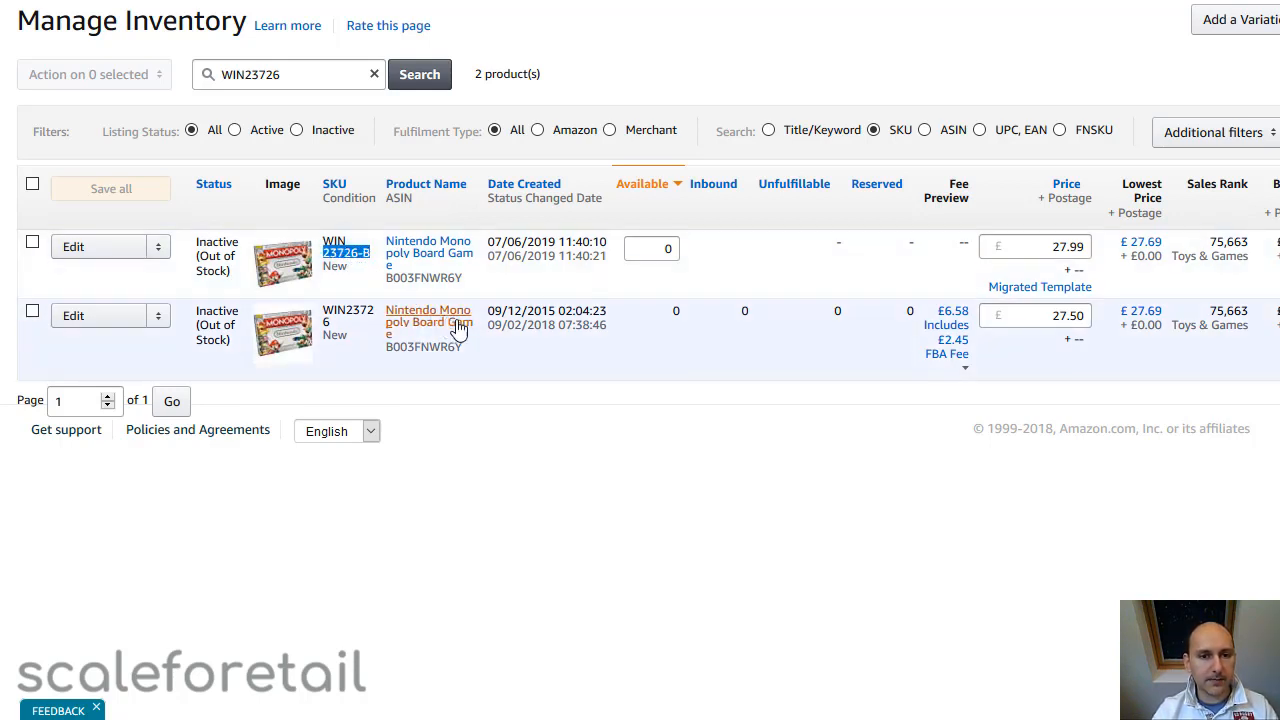
click(621, 329)
scroll(640, 224, right, 5)
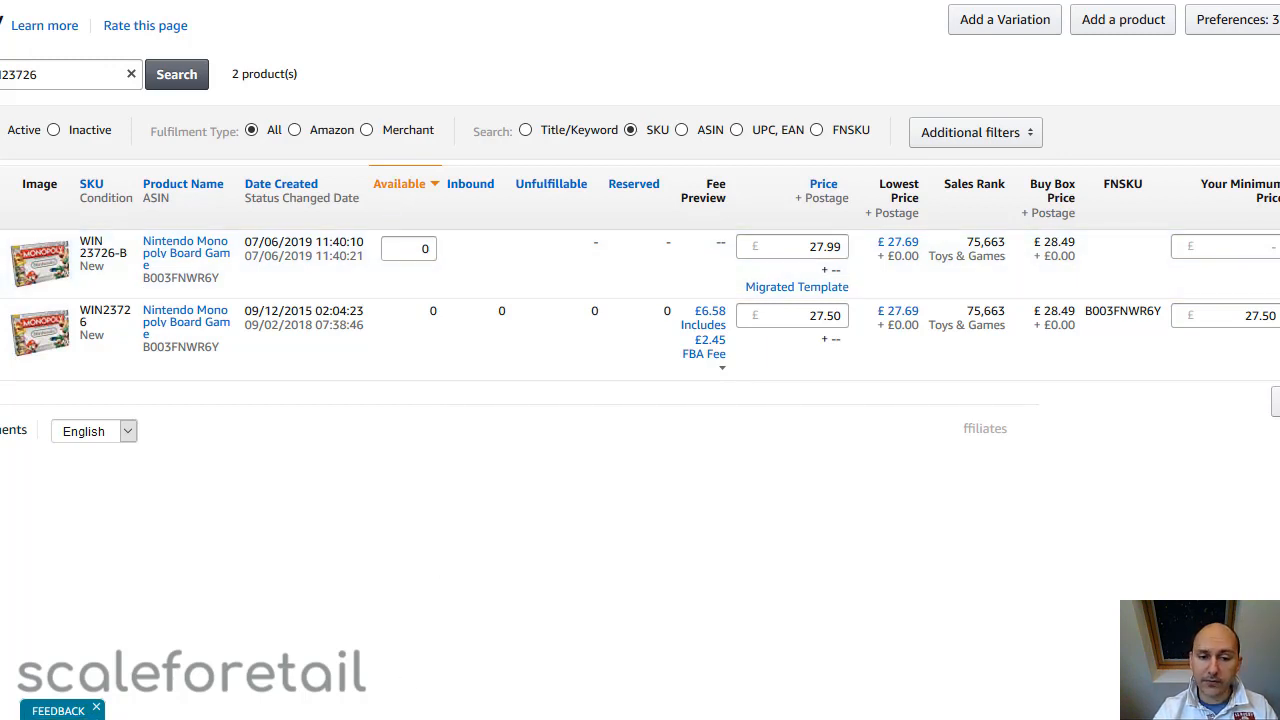
scroll(640, 220, left, 1)
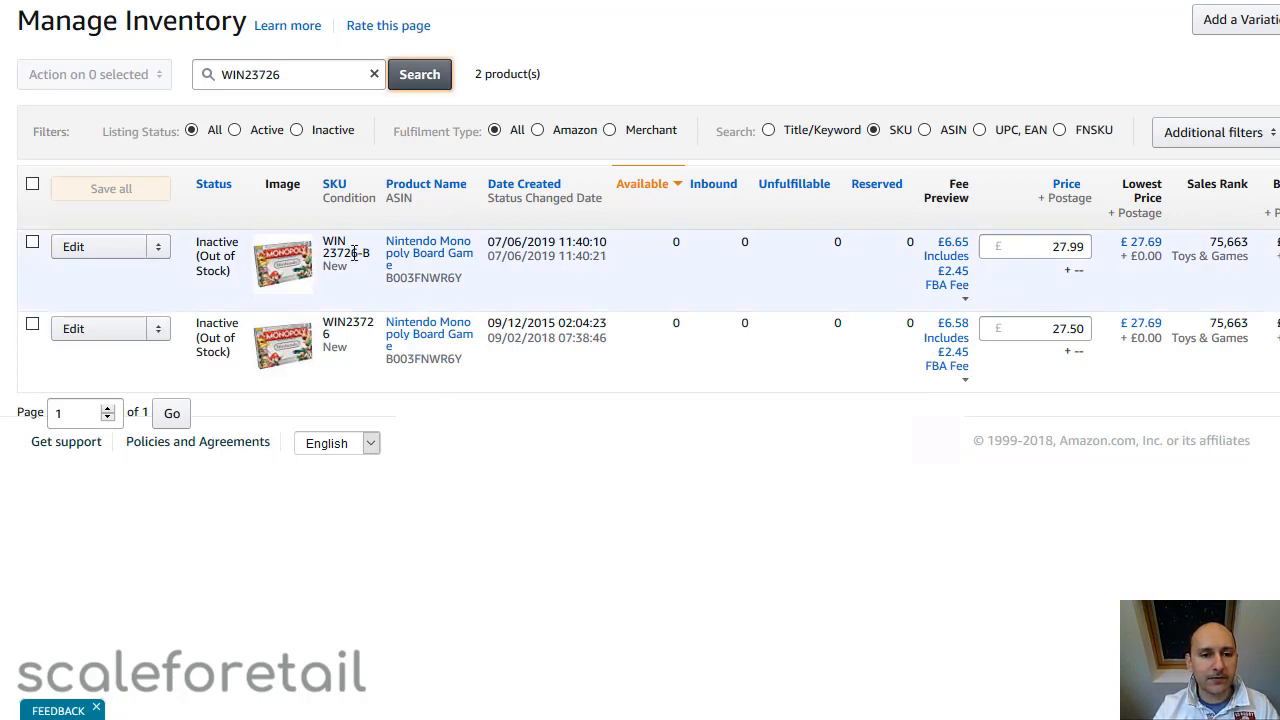
double_click(345, 322)
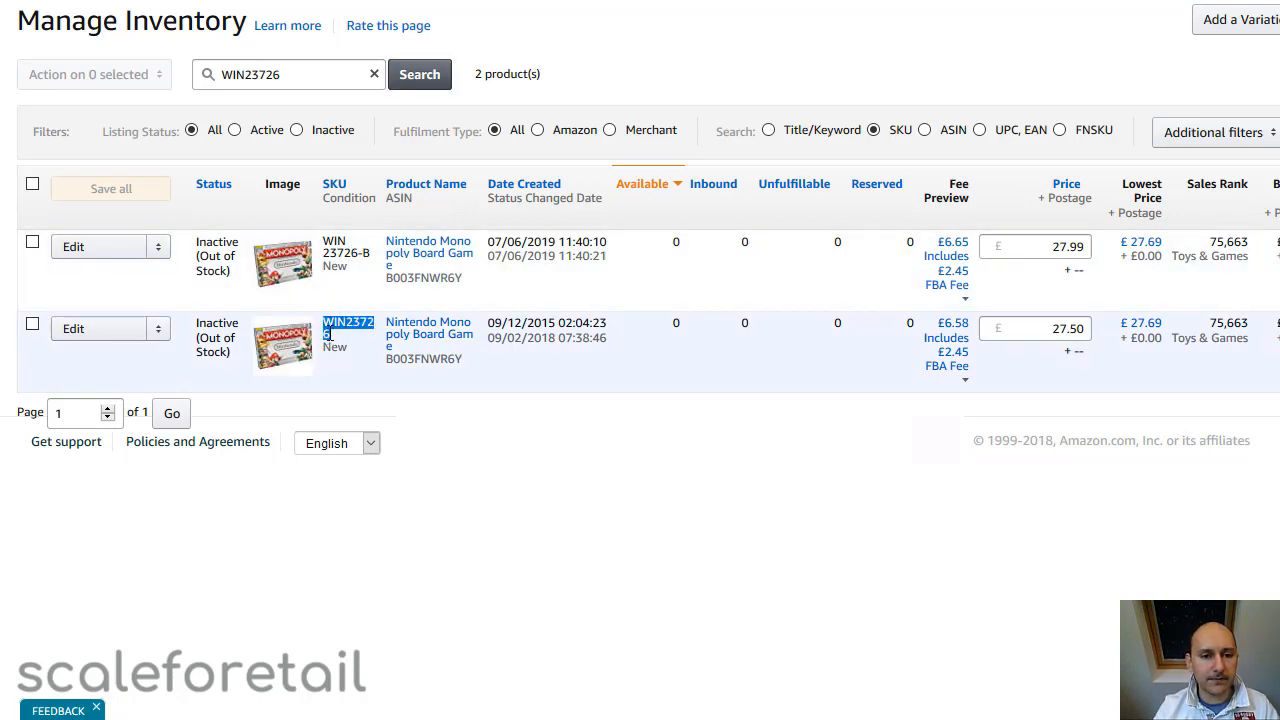
drag(323, 240, 348, 268)
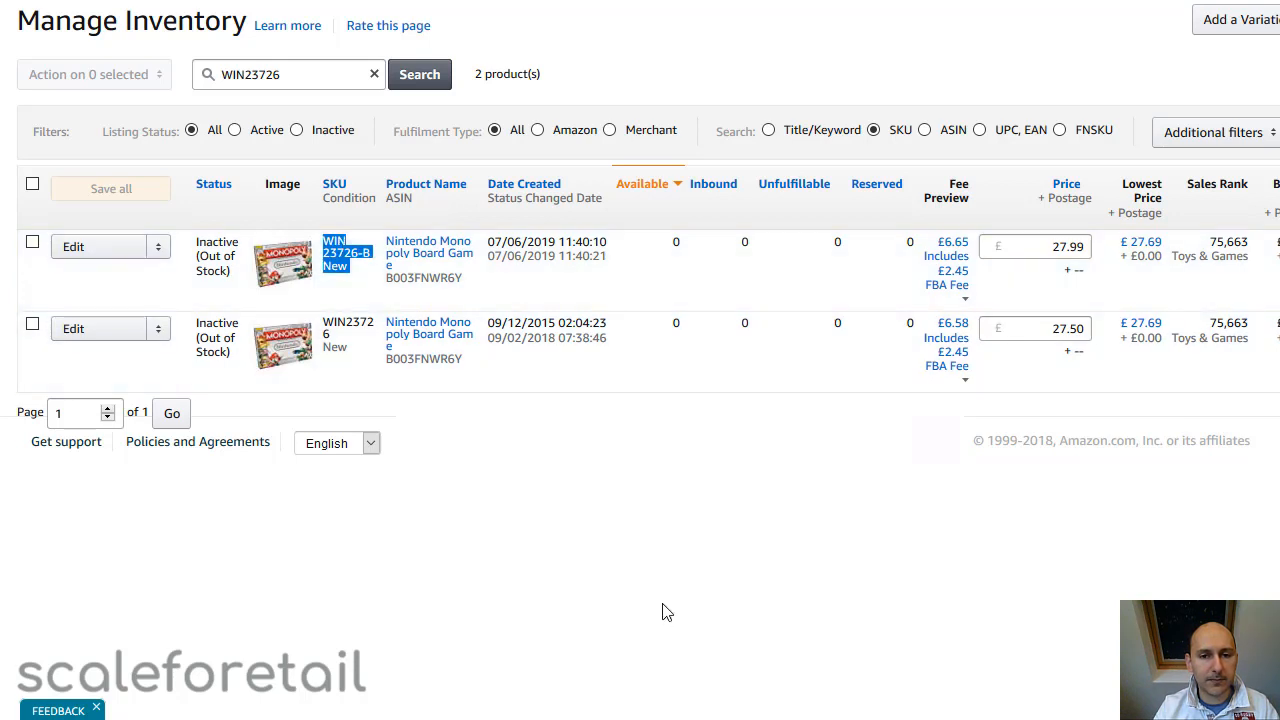
Check the FNSKU of the original WIN23726 listing against the FNSKU of the new WIN23726-B listing
scroll(1125, 321, right, 4)
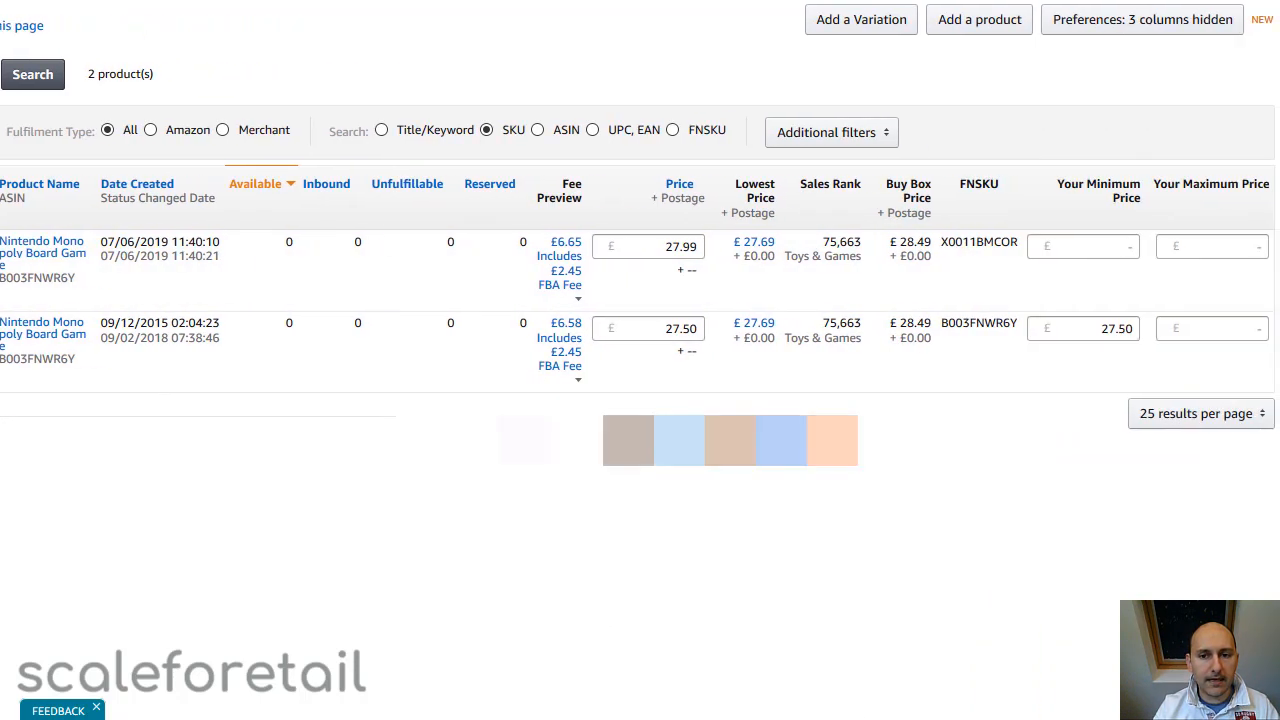
scroll(1125, 321, left, 3)
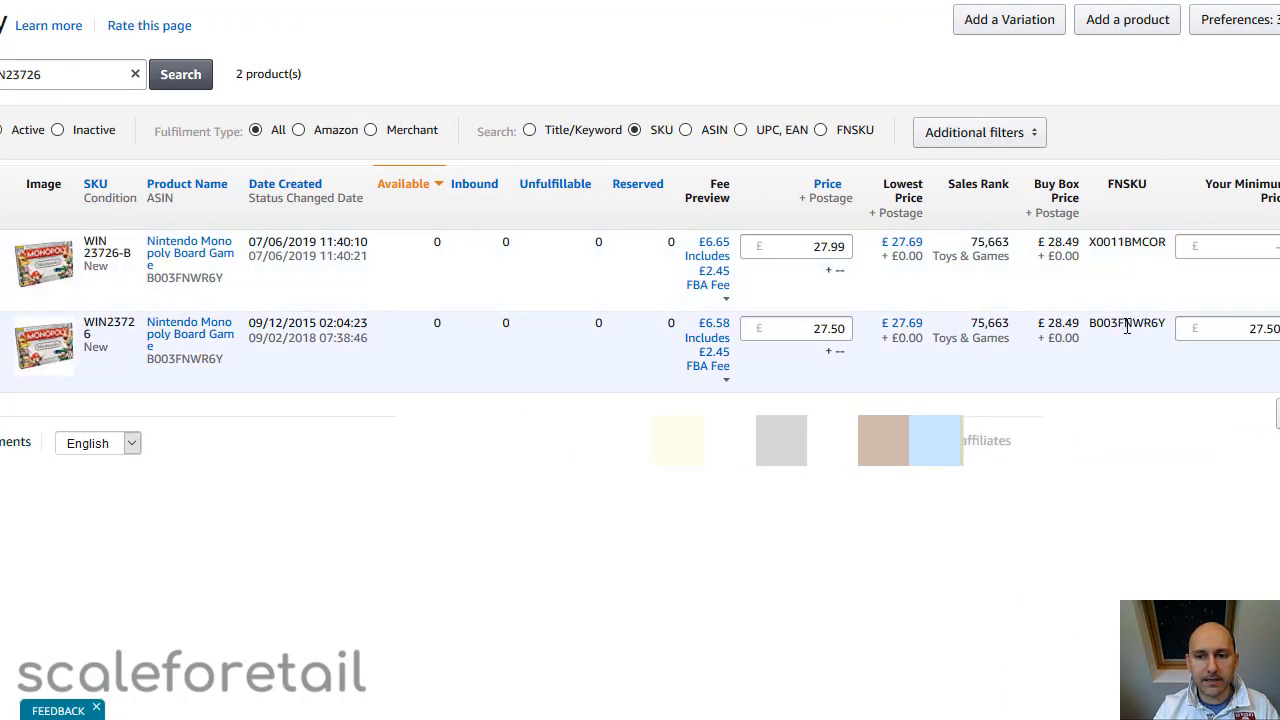
double_click(1126, 322)
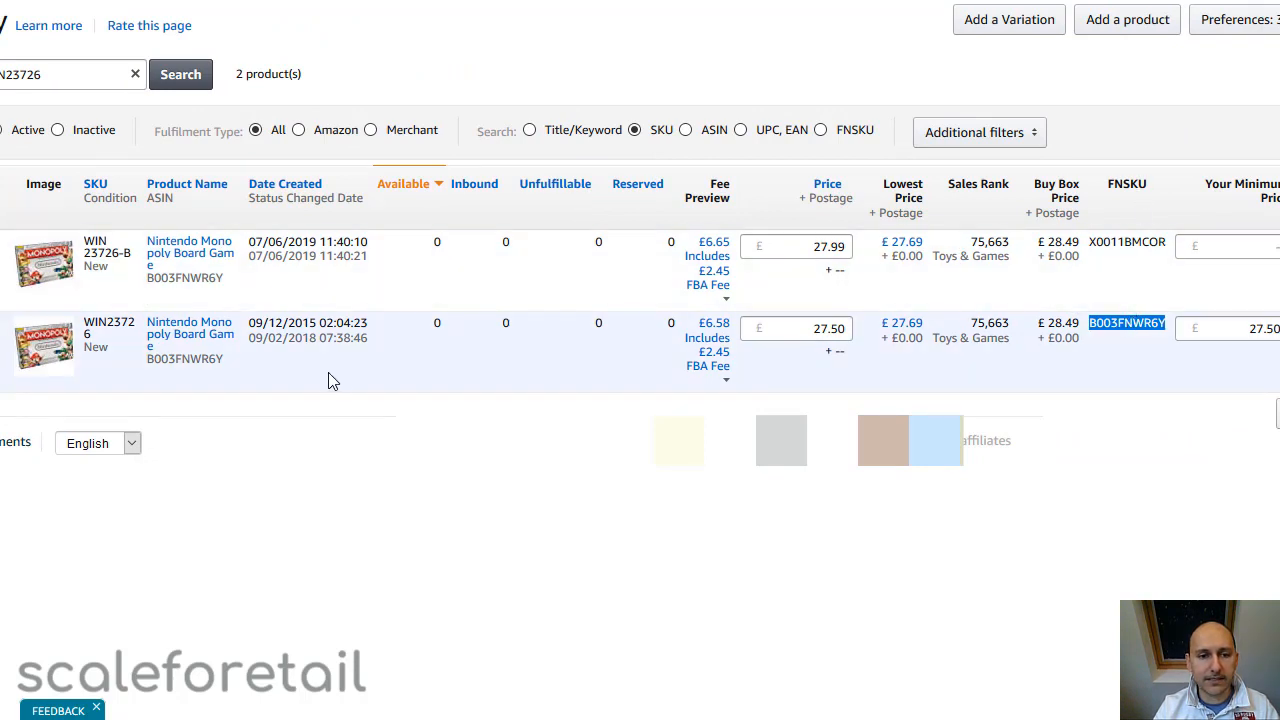
double_click(90, 323)
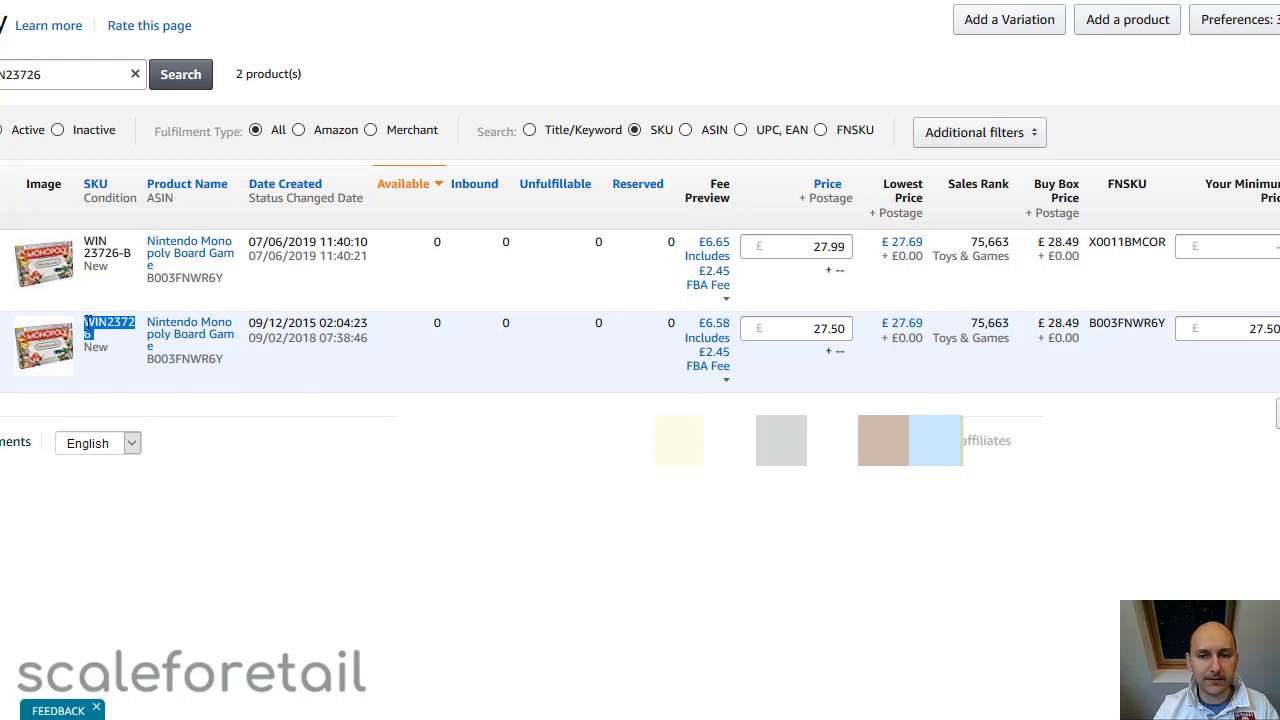
double_click(1131, 244)
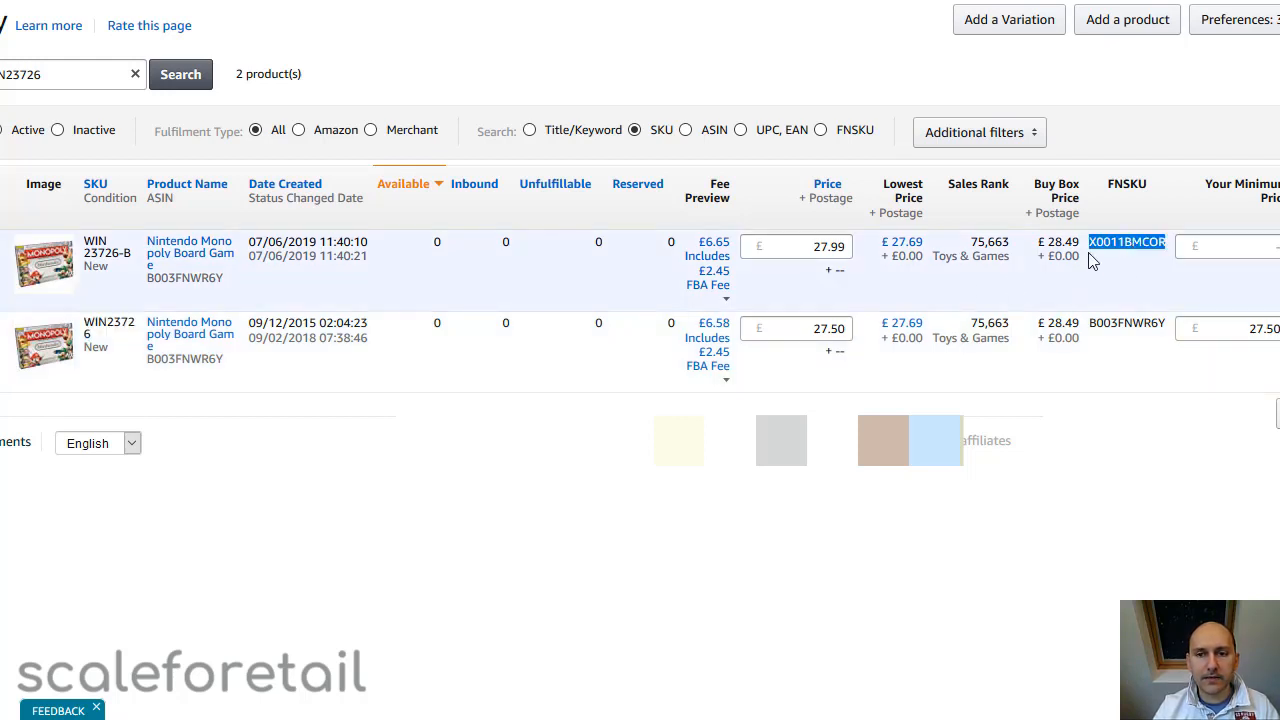
click(1112, 246)
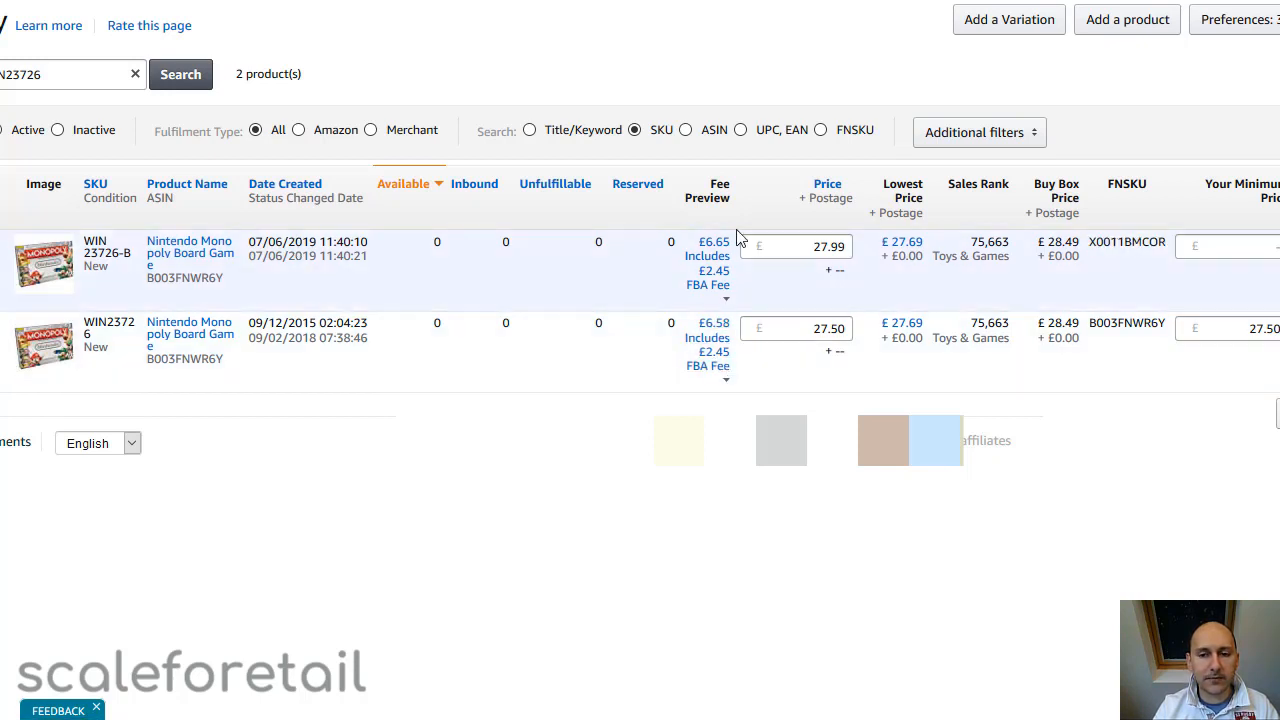
double_click(1125, 246)
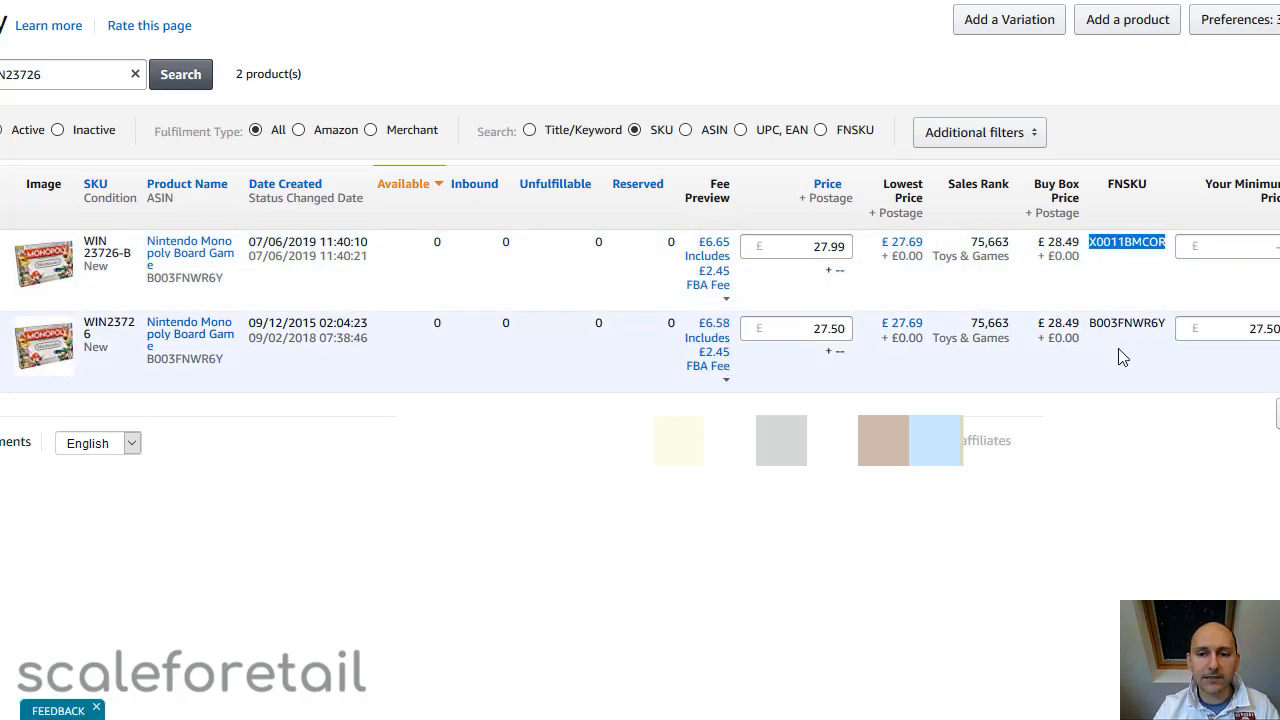